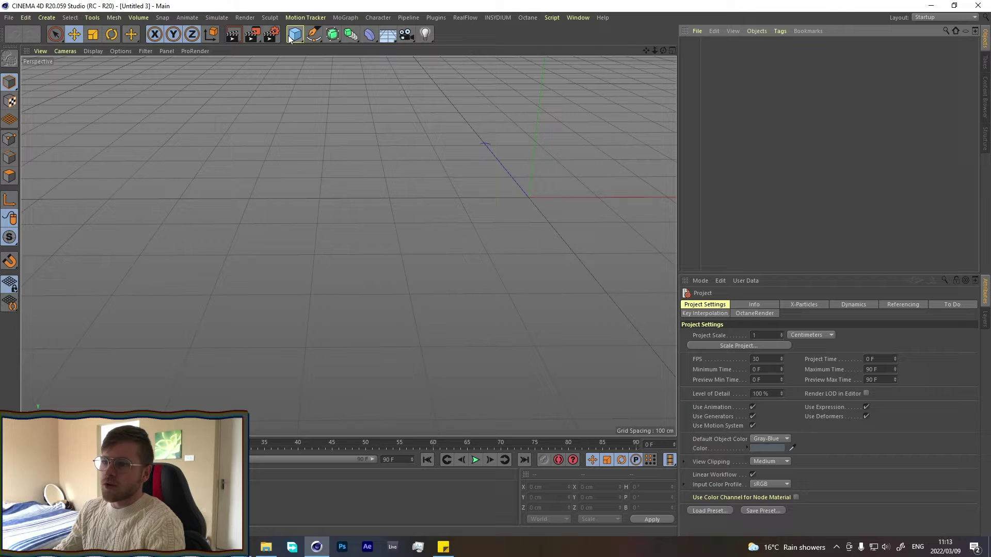
Add a default 200 cm Cube primitive to the empty Untitled 3 scene.
{"action": "left_click", "coordinate": [367, 123]}
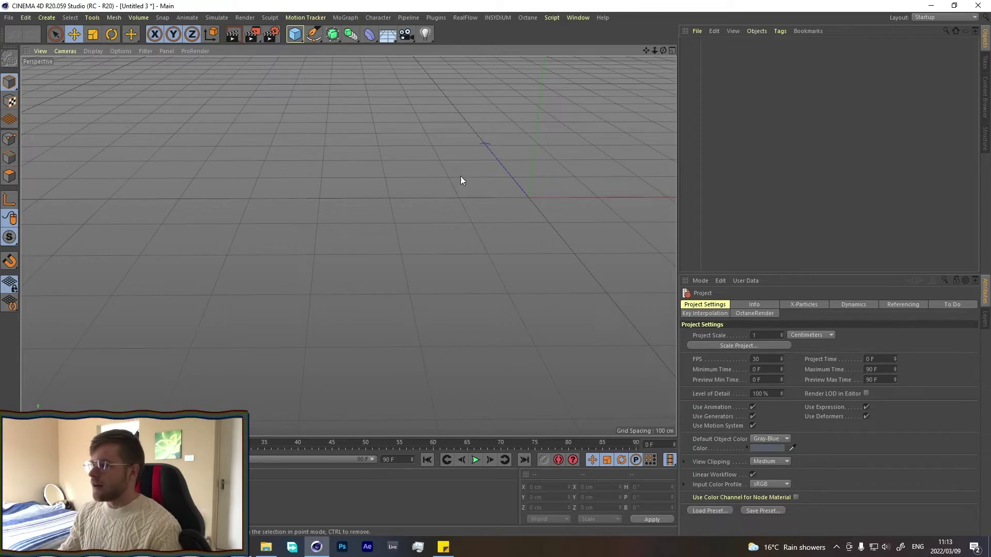
Add a new X-Particles xpSystem to the cube scene.
{"action": "left_click", "coordinate": [295, 37]}
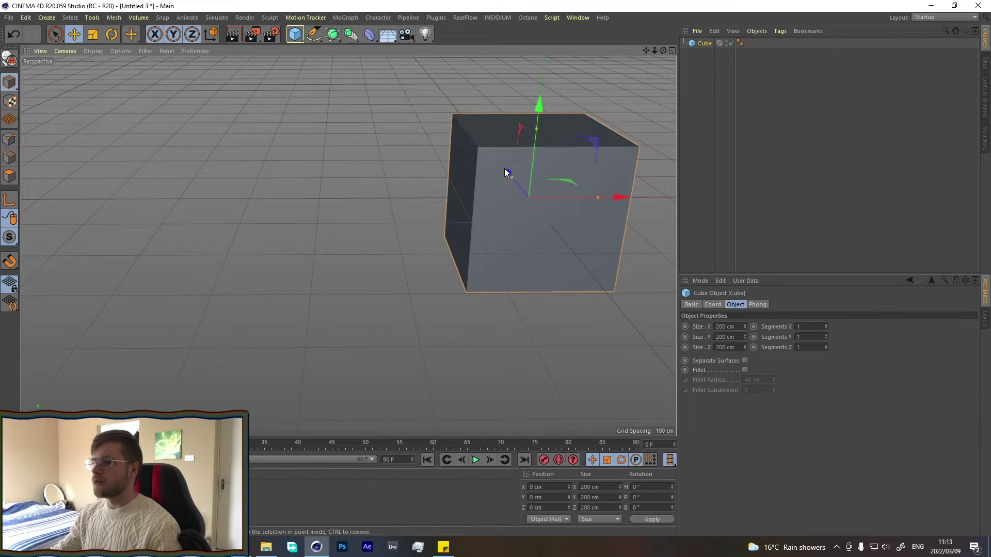
{"action": "left_click_drag", "start_coordinate": [503, 168], "coordinate": [382, 206], "text": "alt"}
{"action": "left_click", "coordinate": [501, 17]}
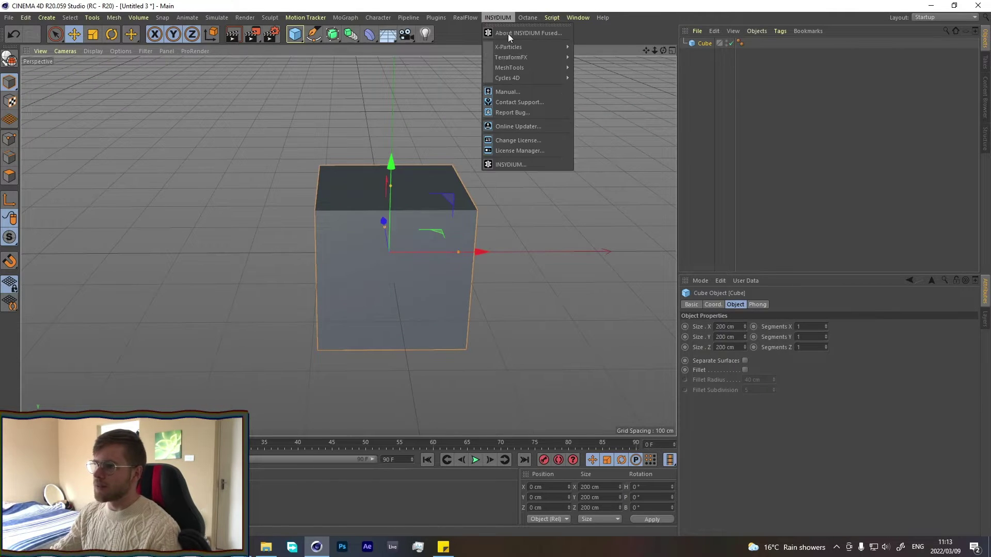
{"action": "mouse_move", "coordinate": [537, 44]}
{"action": "left_click", "coordinate": [614, 53]}
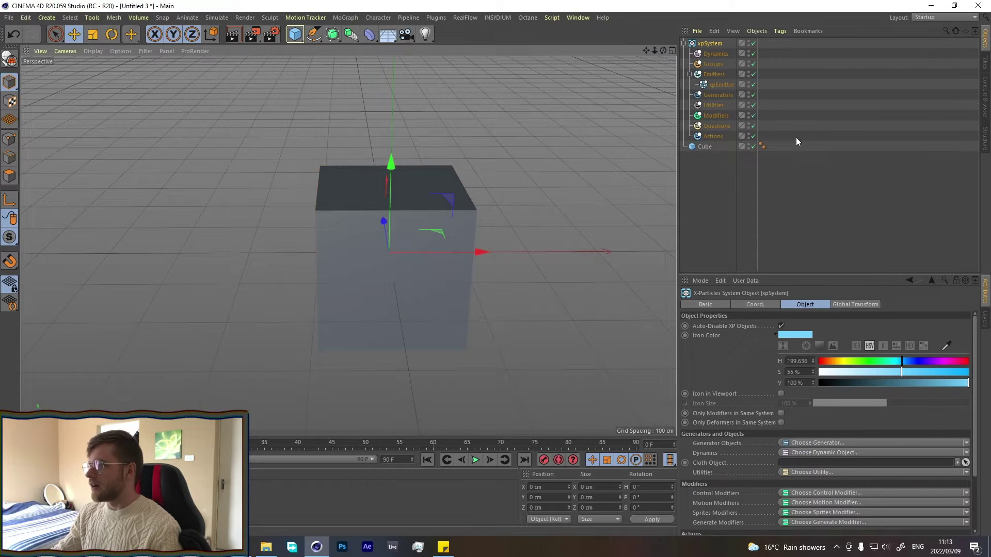
Set the emitter's Emitter Shape to Object, with the Cube as the source object.
{"action": "left_click", "coordinate": [773, 197]}
{"action": "left_click", "coordinate": [720, 84]}
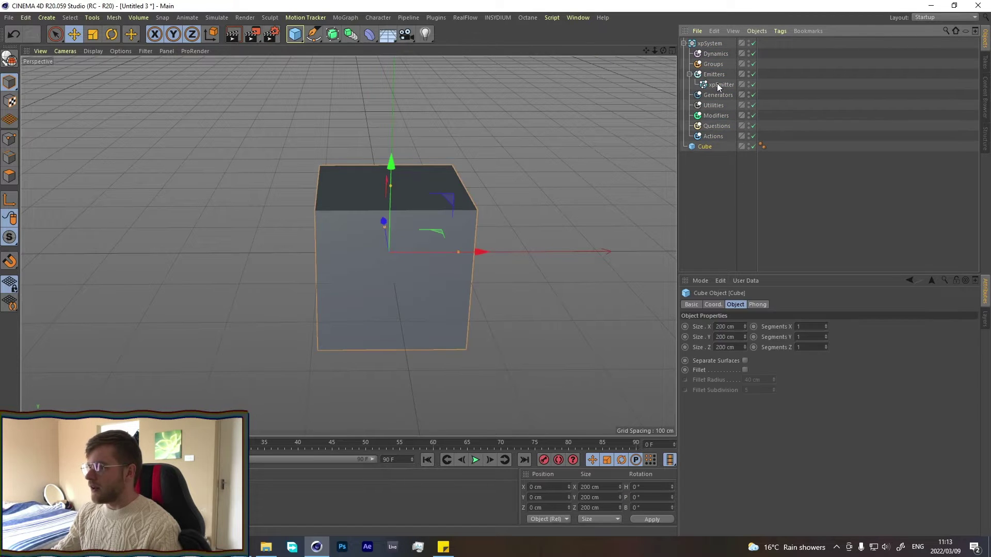
{"action": "left_click", "coordinate": [778, 306]}
{"action": "left_click", "coordinate": [758, 348]}
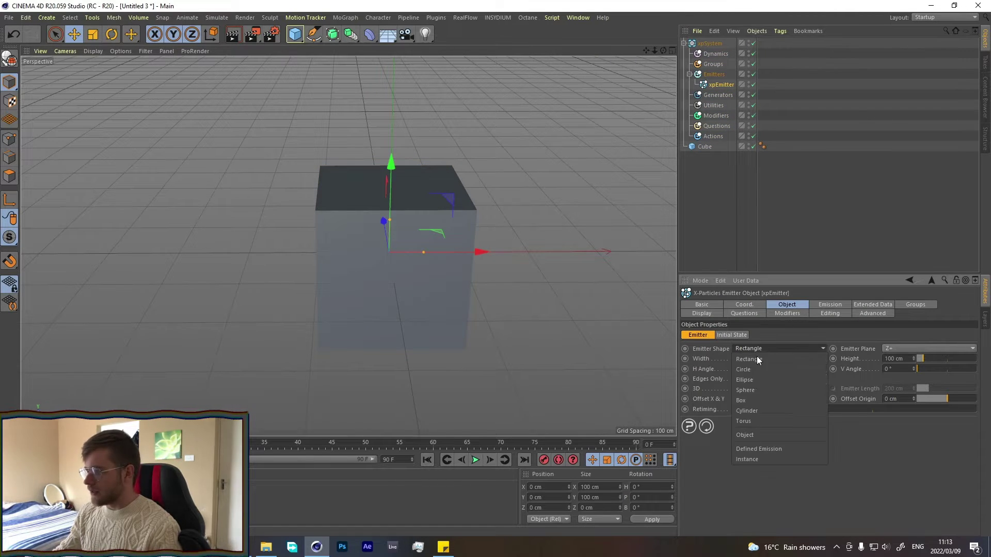
{"action": "left_click", "coordinate": [747, 434]}
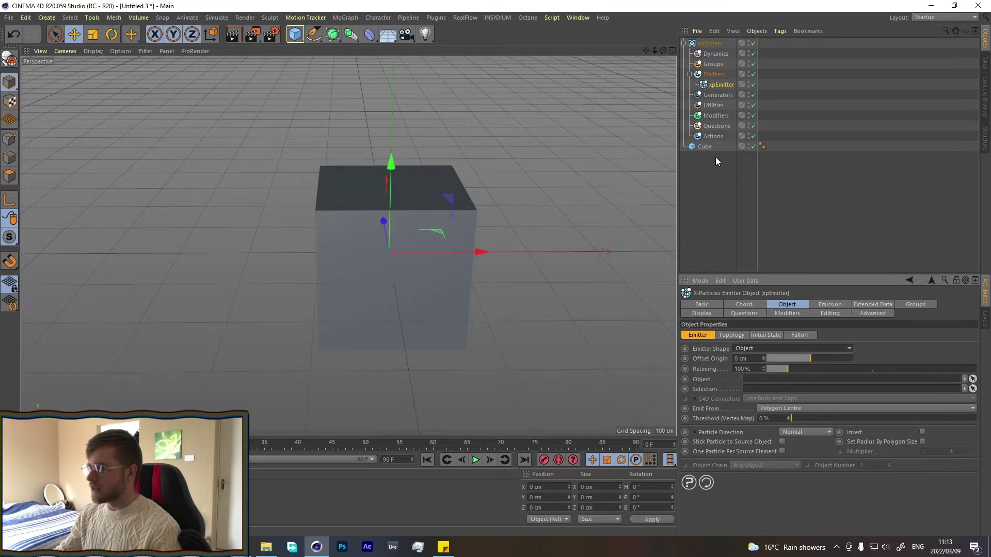
{"action": "left_click_drag", "start_coordinate": [704, 147], "coordinate": [751, 375]}
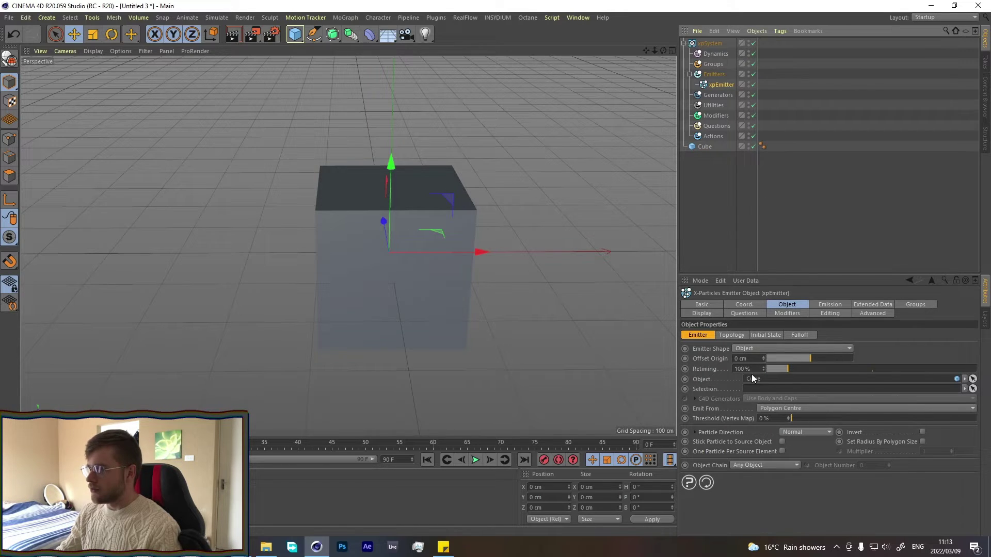
Make the Cube editable, inset its top face, and store it as a polygon selection.
{"action": "left_click", "coordinate": [698, 147]}
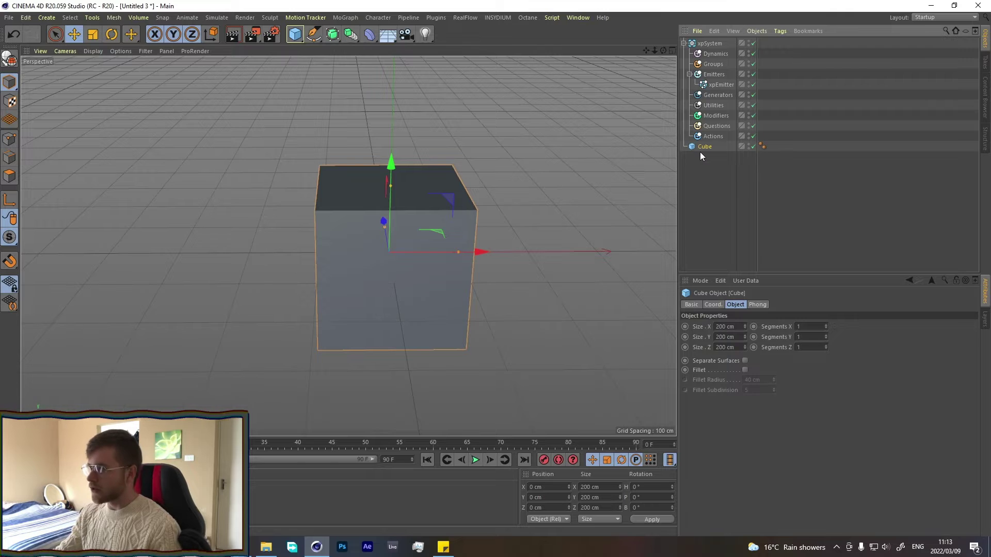
{"action": "key", "text": "c"}
{"action": "left_click", "coordinate": [10, 176]}
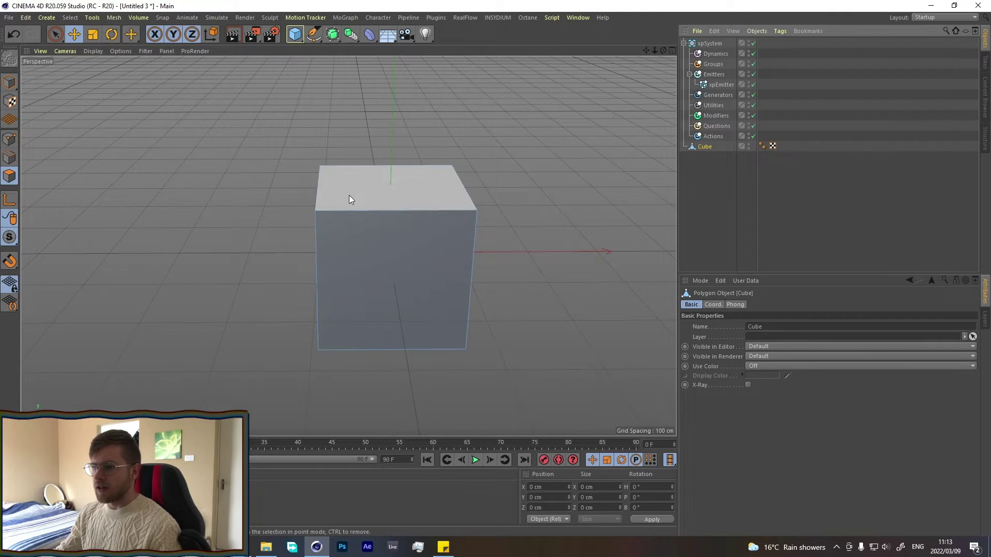
{"action": "left_click", "coordinate": [356, 198]}
{"action": "key", "text": "i"}
{"action": "left_click_drag", "start_coordinate": [387, 204], "coordinate": [542, 203]}
{"action": "left_click", "coordinate": [72, 17]}
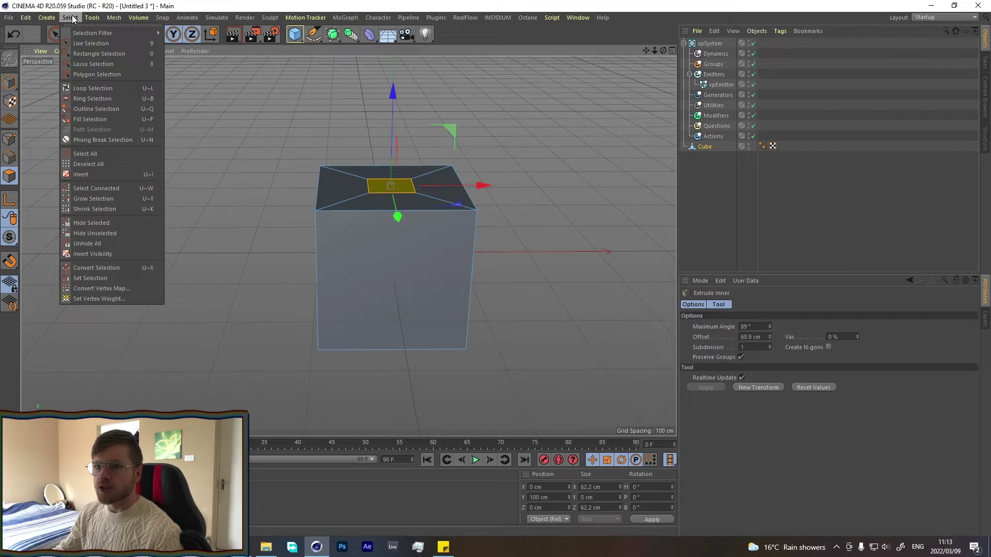
{"action": "left_click", "coordinate": [94, 277]}
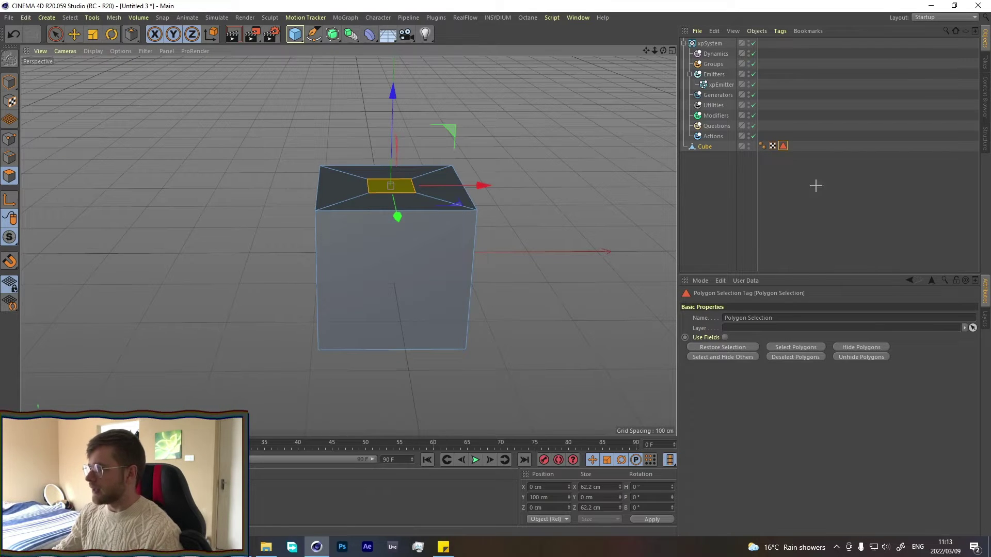
Limit the emitter to the stored top-face selection and preview the particles.
{"action": "left_click", "coordinate": [719, 86]}
{"action": "left_click_drag", "start_coordinate": [782, 146], "coordinate": [756, 390]}
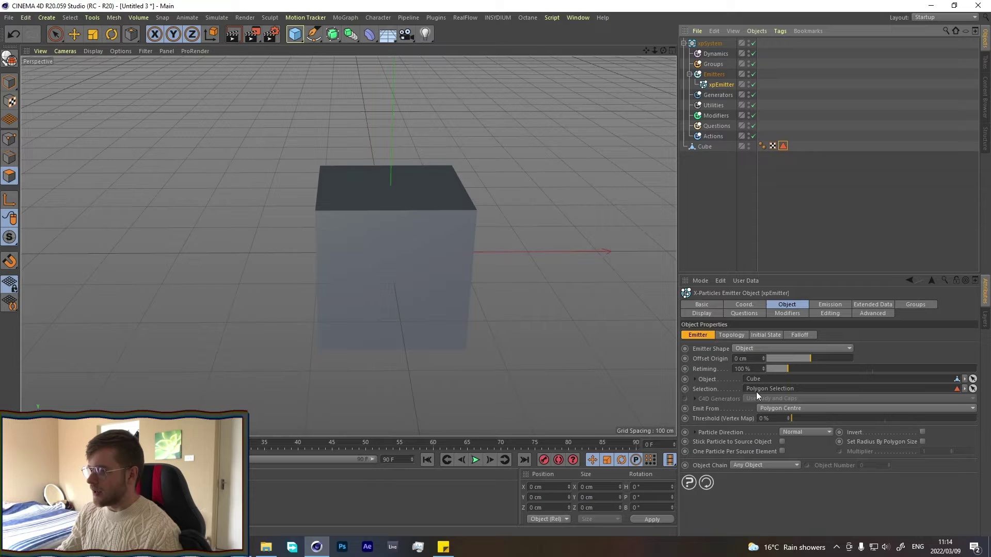
{"action": "left_click", "coordinate": [475, 461]}
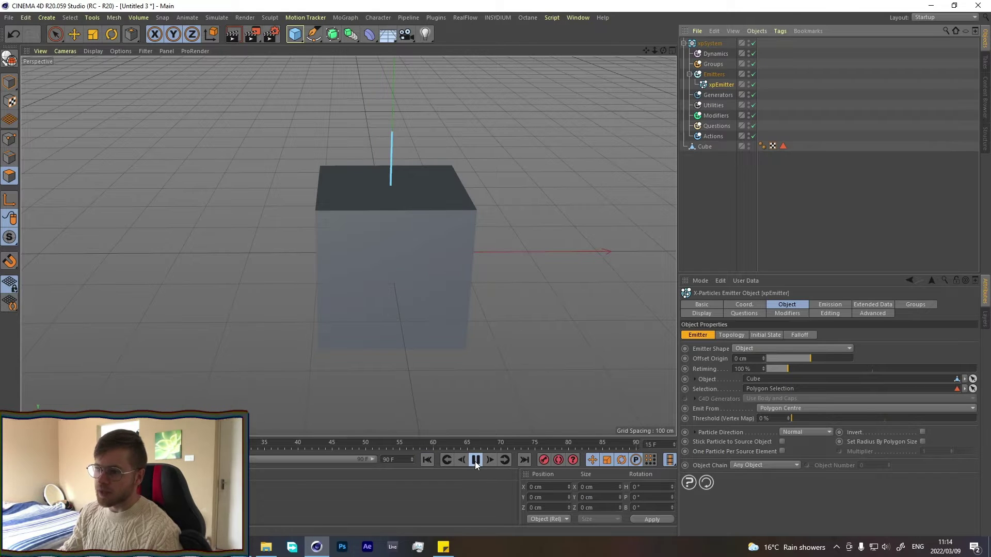
{"action": "left_click", "coordinate": [472, 459]}
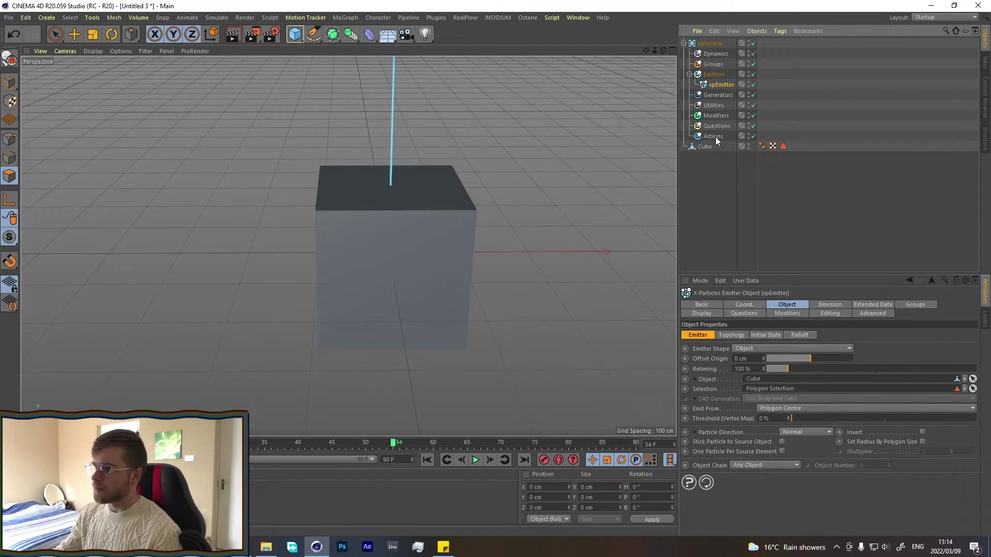
Set the emitter's Emit From to Polygon Area and replay the animation from the start.
{"action": "left_click", "coordinate": [705, 147]}
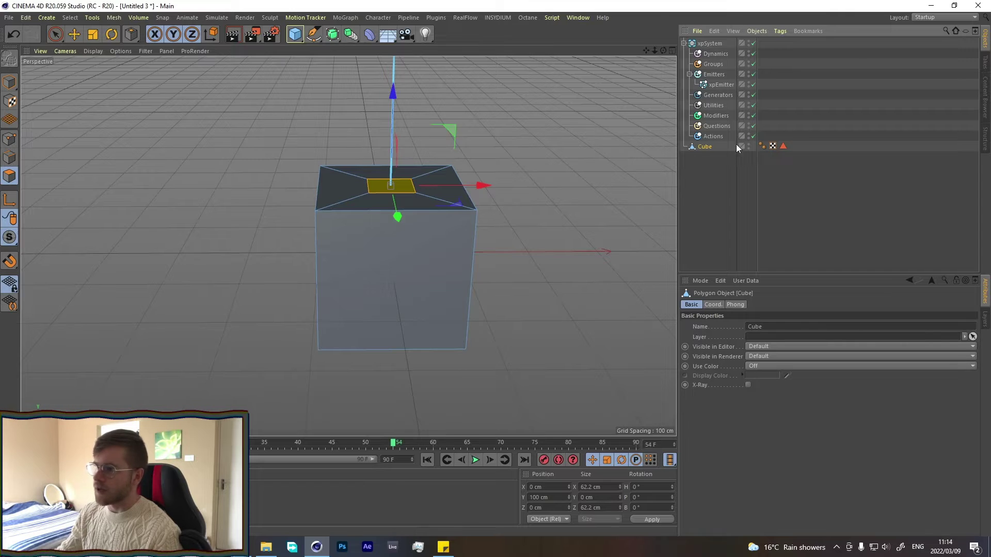
{"action": "left_click", "coordinate": [721, 85]}
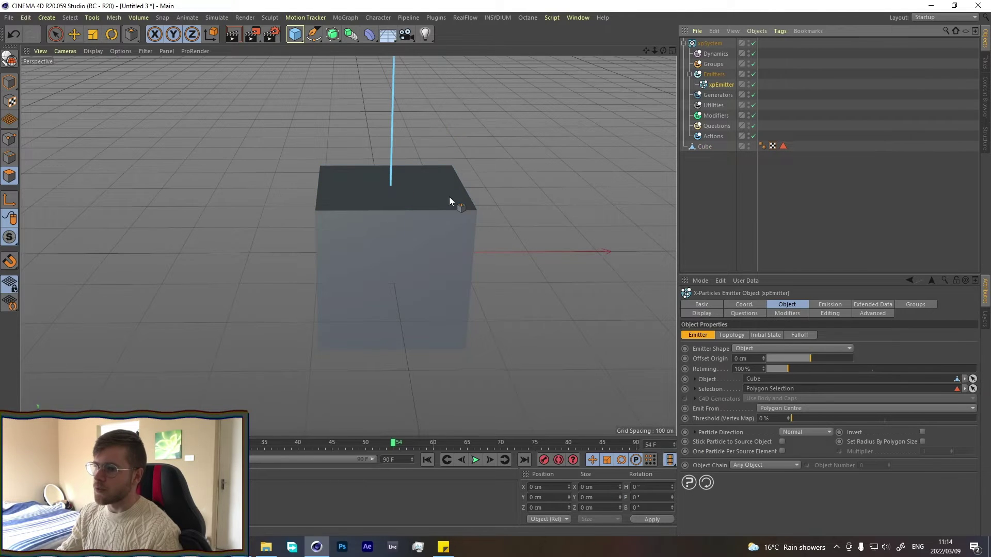
{"action": "left_click", "coordinate": [772, 408]}
{"action": "left_click", "coordinate": [793, 284]}
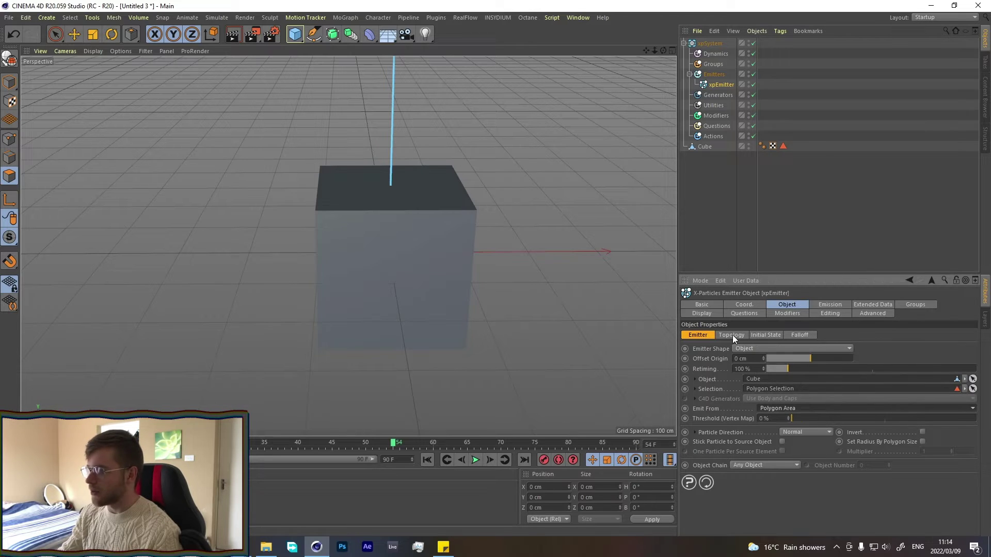
{"action": "left_click", "coordinate": [427, 459]}
{"action": "key", "text": "F8"}
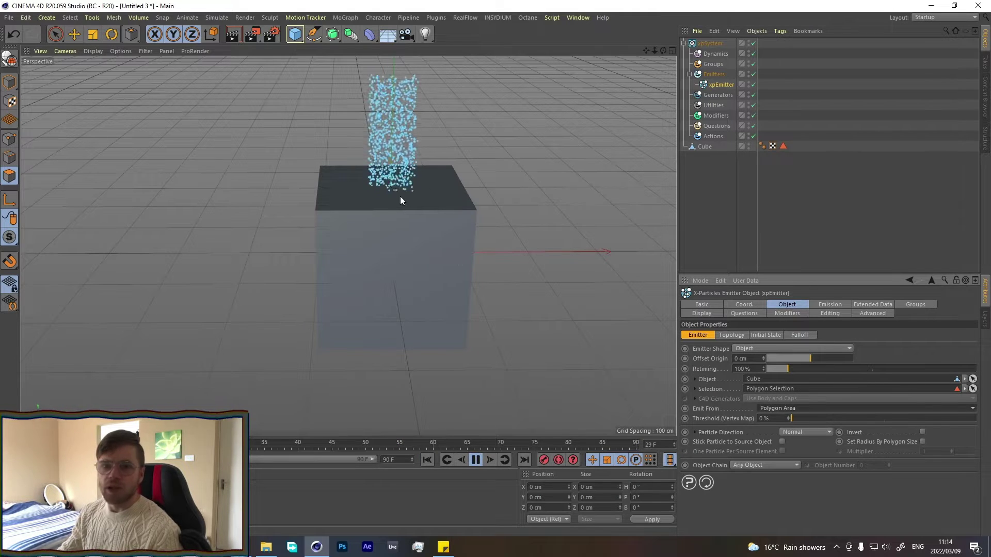
{"action": "left_click", "coordinate": [475, 459]}
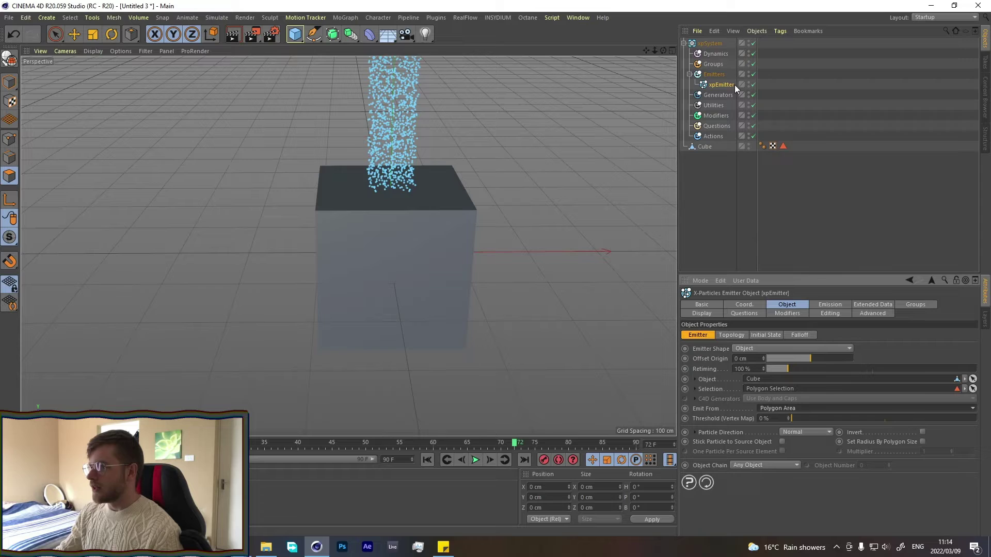
Add an xpFollowSurface modifier targeting the Cube and preview the particles sliding over it.
{"action": "left_click", "coordinate": [713, 115]}
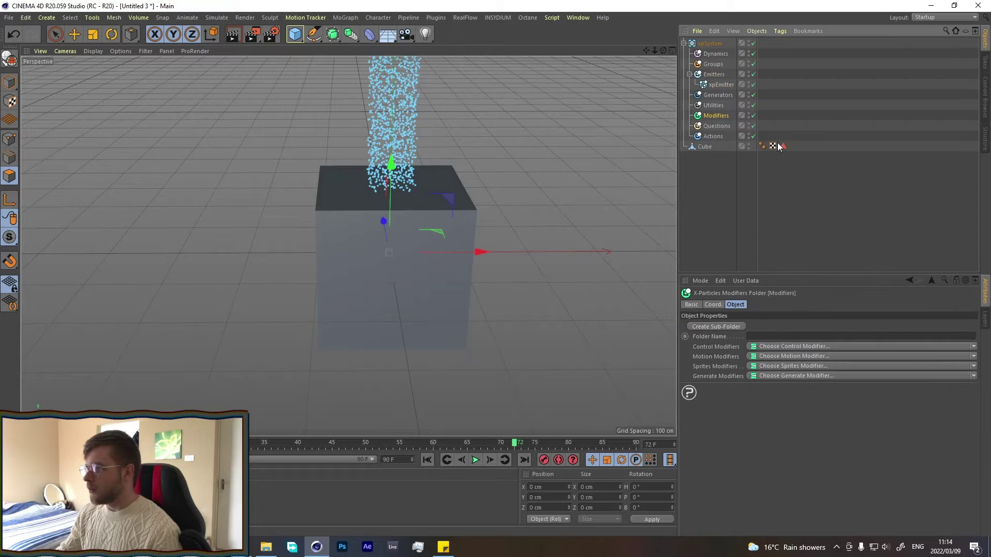
{"action": "left_click", "coordinate": [962, 356]}
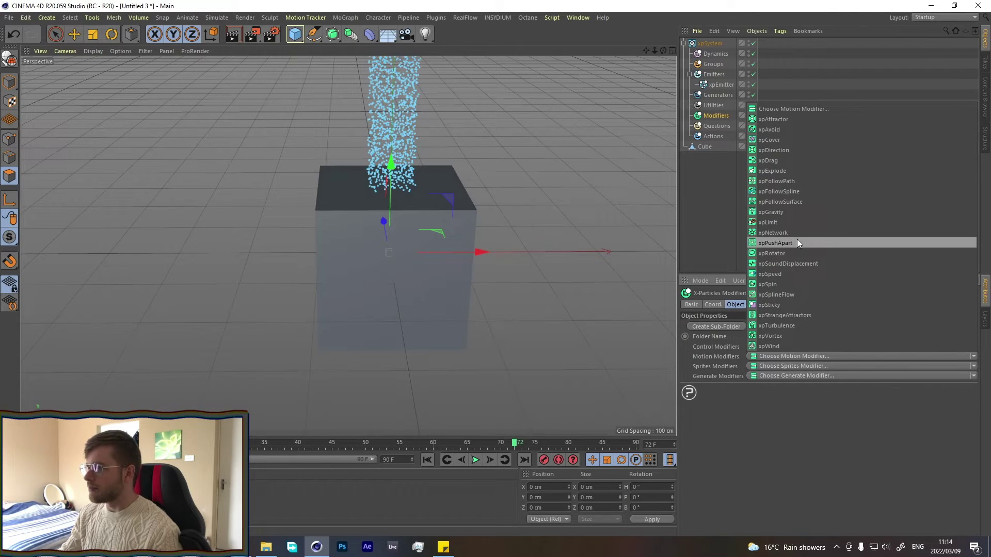
{"action": "left_click", "coordinate": [791, 200]}
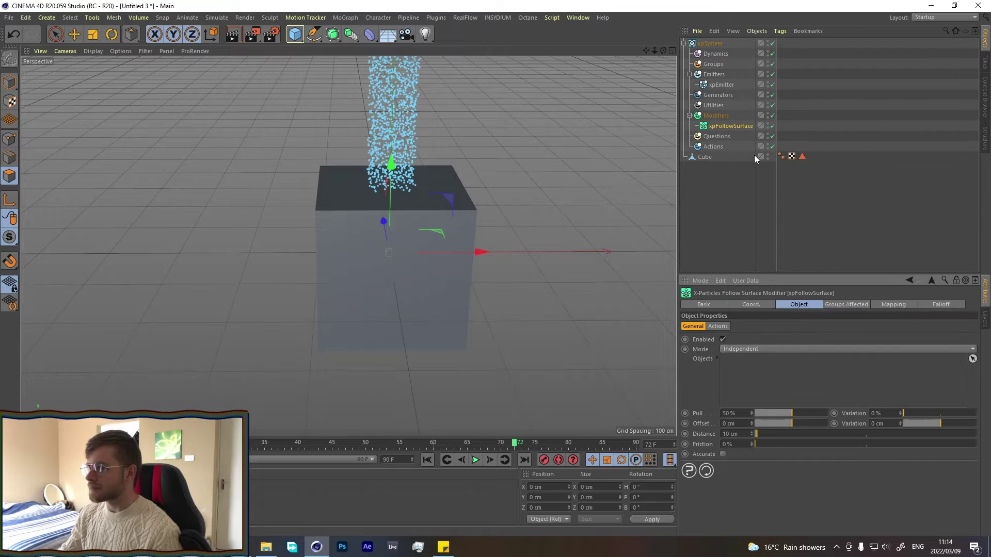
{"action": "left_click_drag", "start_coordinate": [707, 157], "coordinate": [771, 374]}
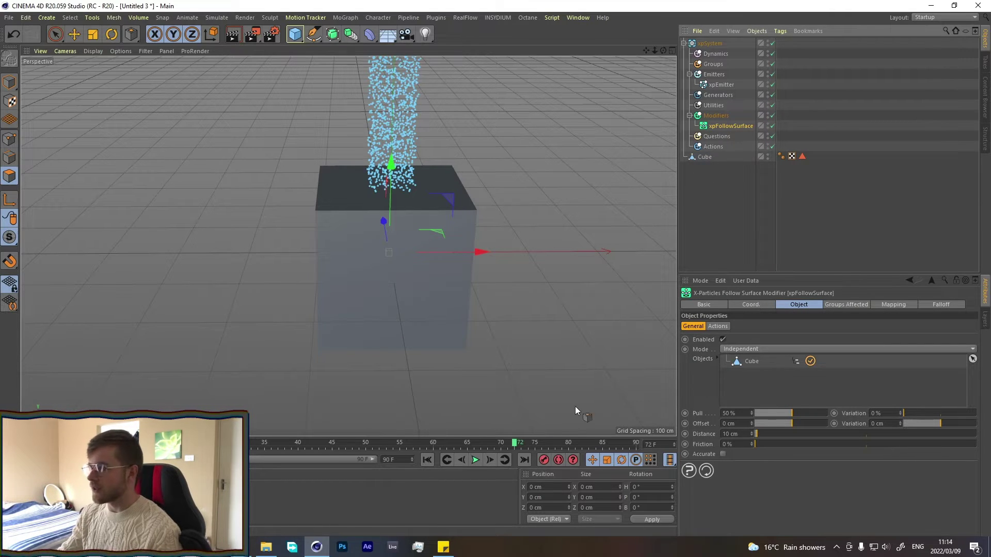
{"action": "left_click", "coordinate": [429, 460]}
{"action": "left_click", "coordinate": [469, 463]}
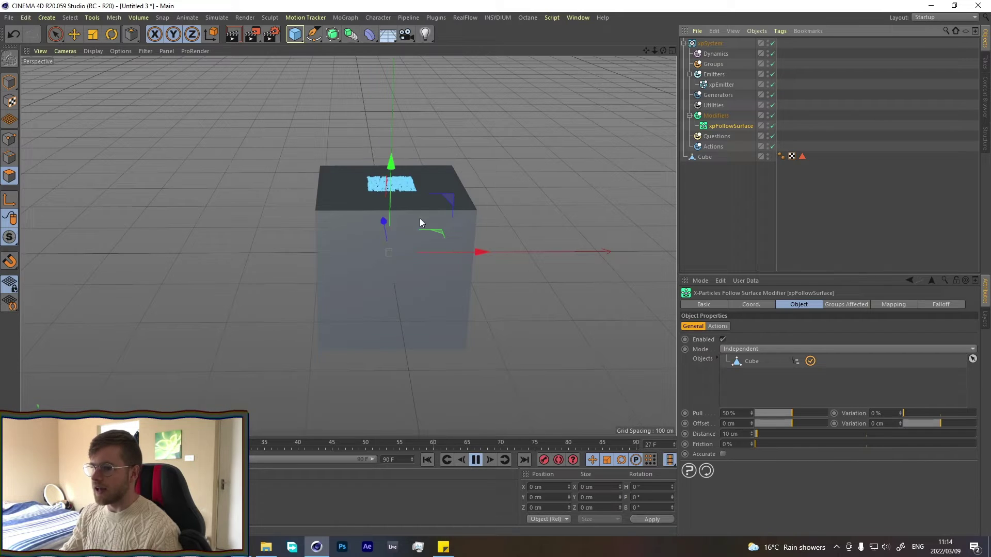
{"action": "left_click", "coordinate": [470, 460]}
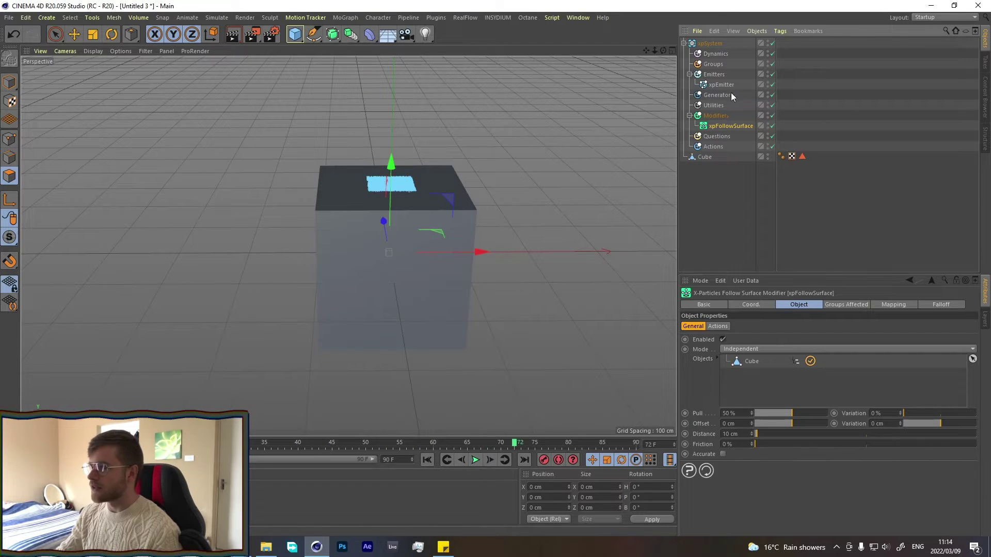
Add an xpTurbulence modifier, preview the jitter, then stop and rewind to frame 0.
{"action": "left_click", "coordinate": [715, 116]}
{"action": "left_click", "coordinate": [826, 356]}
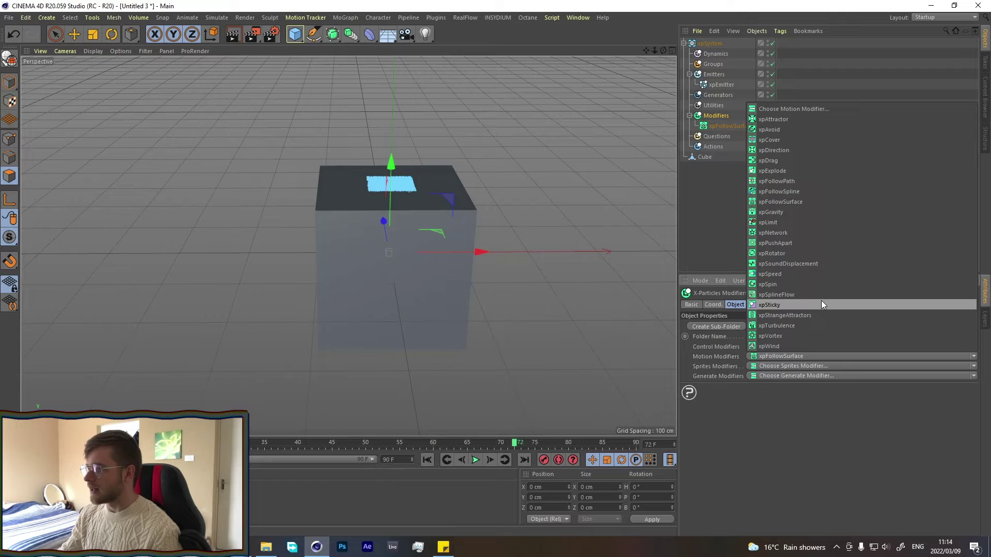
{"action": "left_click", "coordinate": [794, 324]}
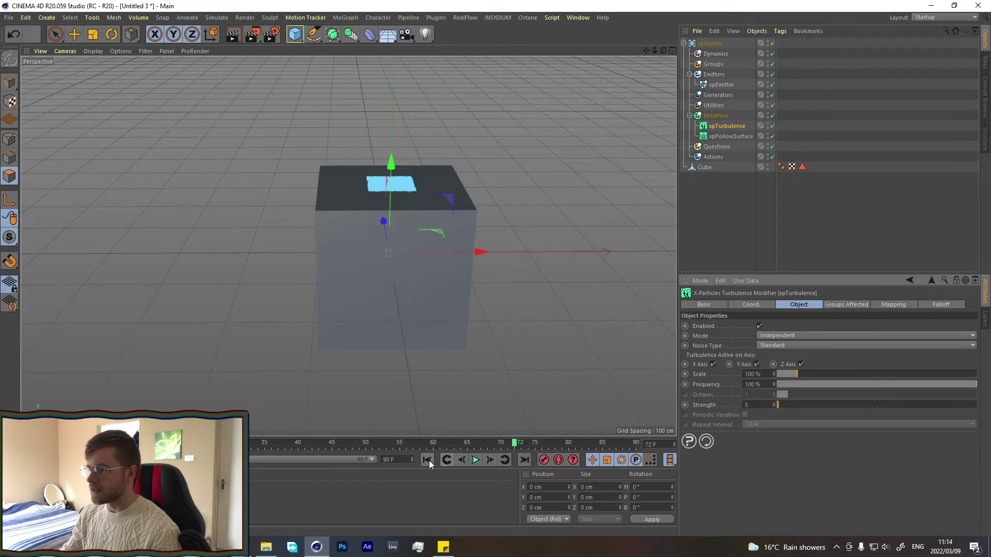
{"action": "left_click", "coordinate": [427, 460]}
{"action": "left_click", "coordinate": [475, 460]}
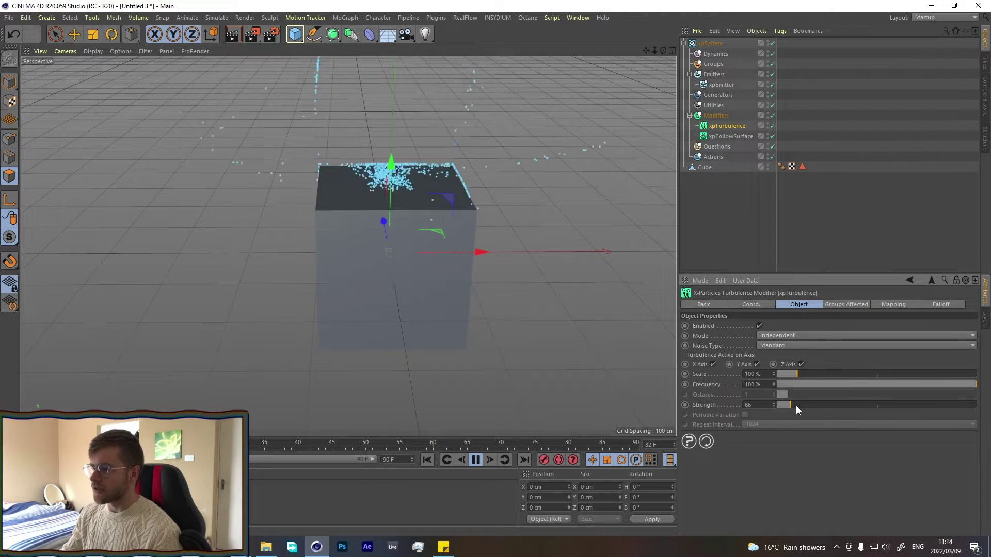
{"action": "left_click", "coordinate": [476, 461]}
{"action": "left_click", "coordinate": [427, 460]}
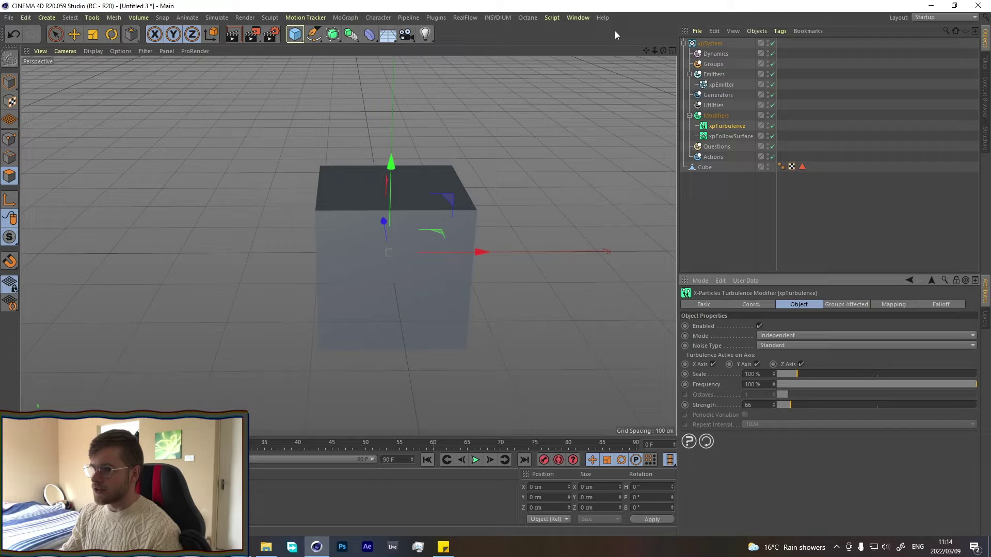
Switch to the Untitled 2 hand scene and make hand female.1 visible.
{"action": "left_click", "coordinate": [578, 17]}
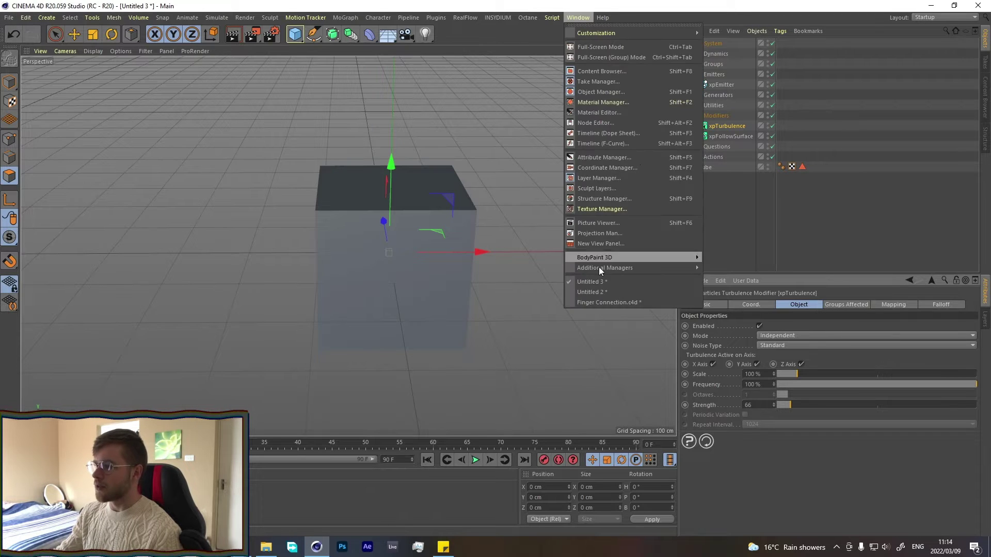
{"action": "left_click", "coordinate": [593, 291]}
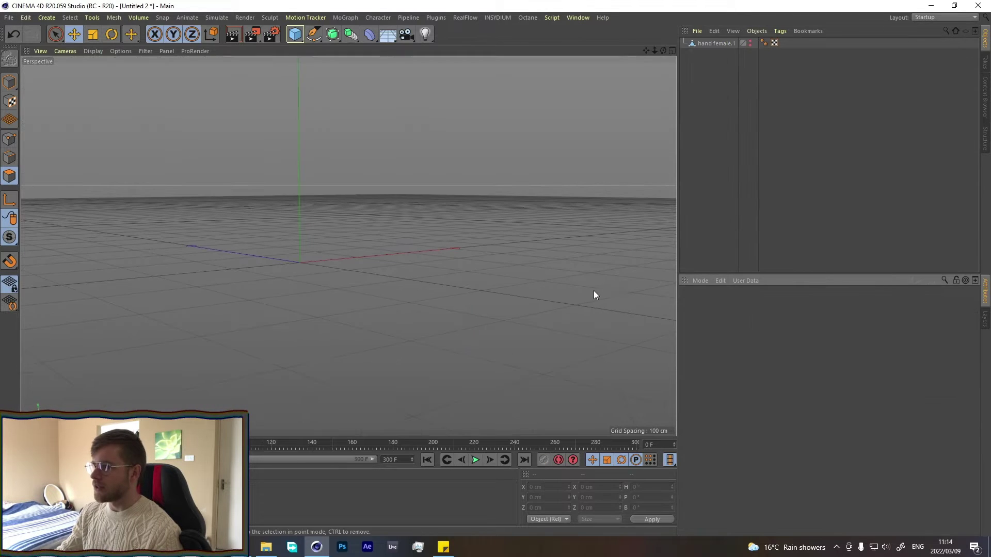
{"action": "left_click", "coordinate": [748, 42]}
{"action": "left_click", "coordinate": [702, 43]}
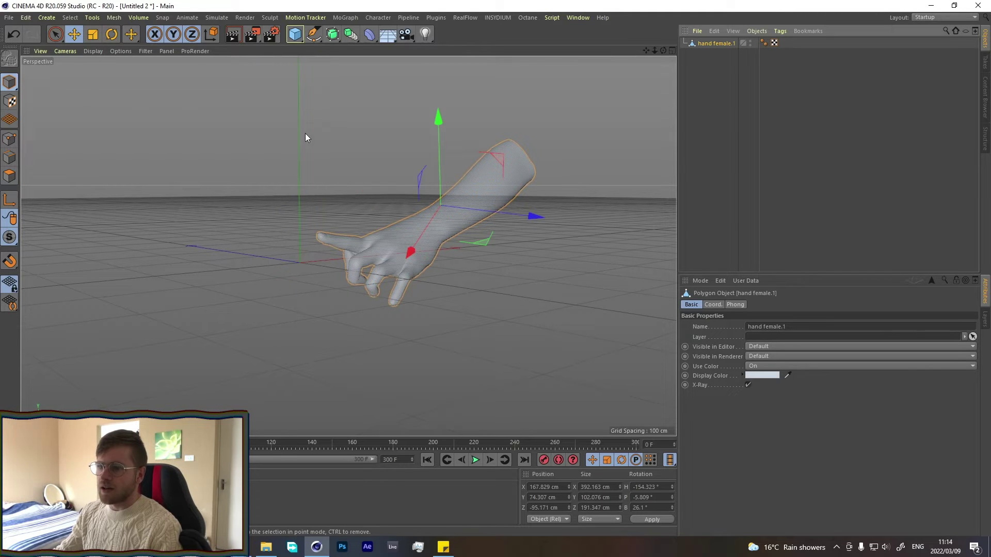
{"action": "left_click", "coordinate": [689, 159]}
{"action": "left_click_drag", "start_coordinate": [344, 248], "coordinate": [577, 171], "text": "alt"}
Add an xpSystem whose emitter uses Object shape with hand female.1 as source.
{"action": "left_click", "coordinate": [498, 18]}
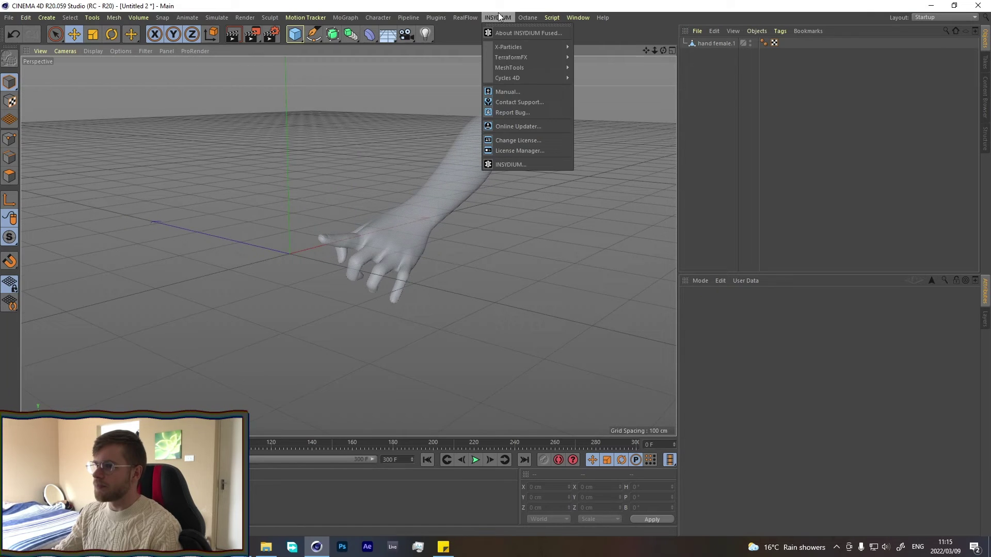
{"action": "mouse_move", "coordinate": [516, 47]}
{"action": "left_click", "coordinate": [598, 51]}
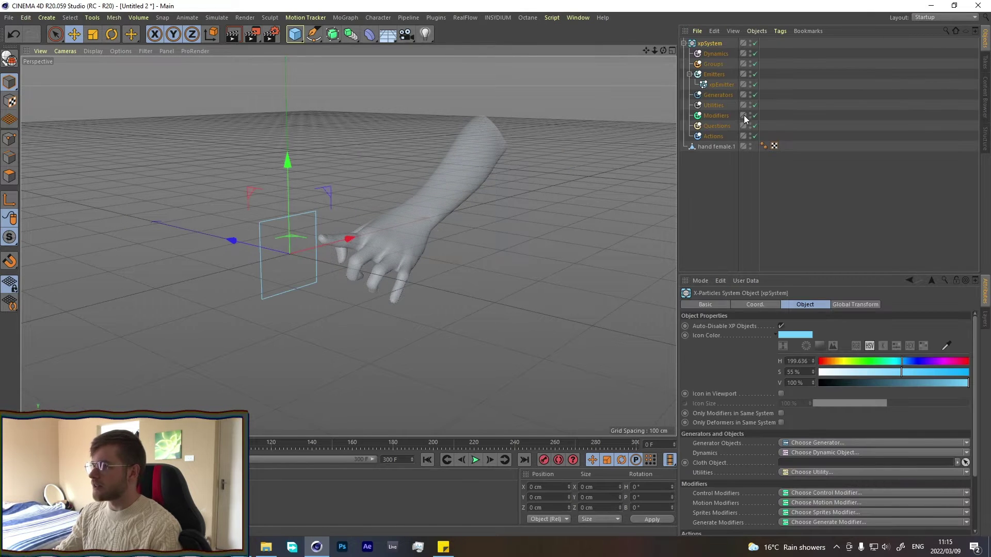
{"action": "left_click", "coordinate": [722, 85]}
{"action": "left_click", "coordinate": [763, 348]}
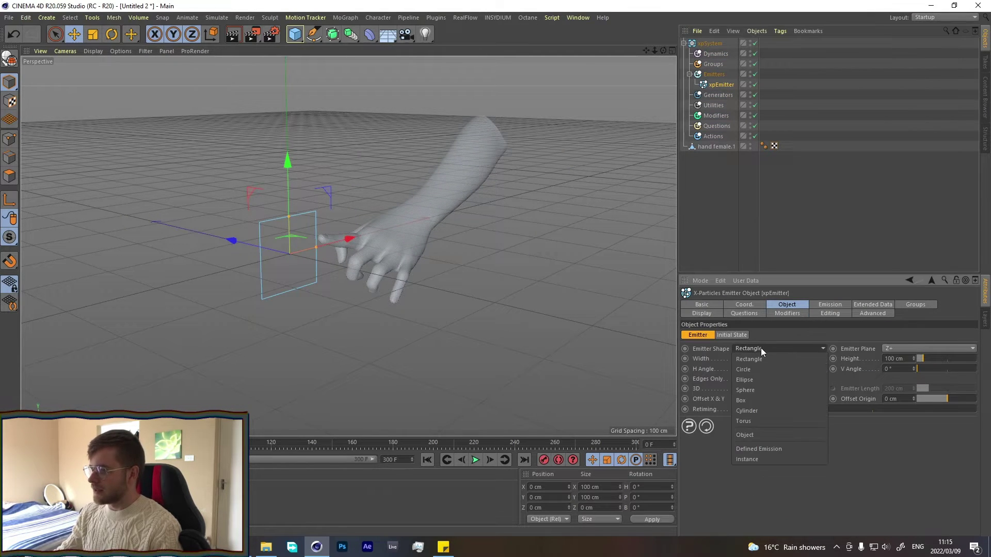
{"action": "left_click", "coordinate": [744, 435]}
{"action": "left_click_drag", "start_coordinate": [722, 147], "coordinate": [758, 379]}
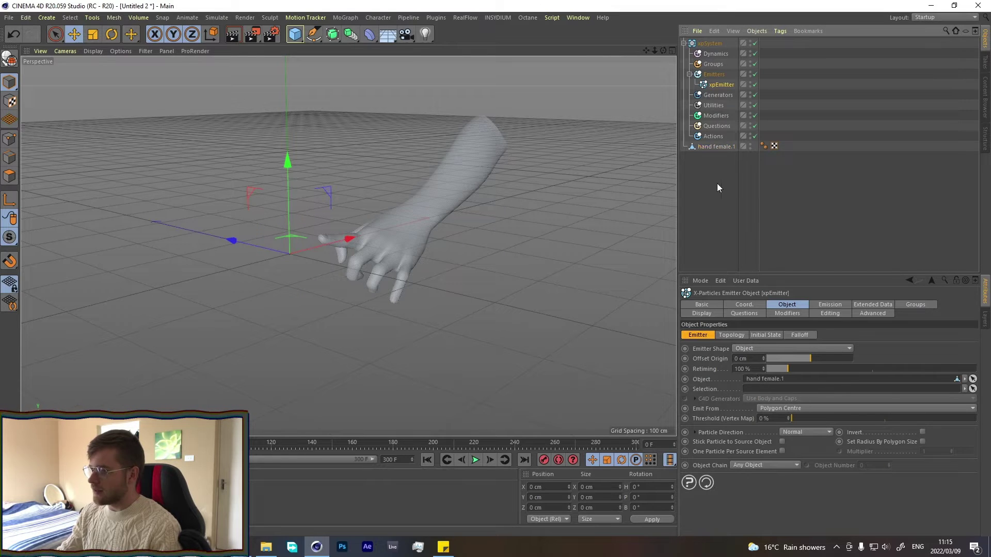
Select a fingertip polygon on hand female.1 and store it as a selection tag.
{"action": "left_click", "coordinate": [716, 146]}
{"action": "left_click", "coordinate": [9, 176]}
{"action": "left_click", "coordinate": [322, 237]}
{"action": "scroll", "coordinate": [324, 240], "scroll_direction": "up", "scroll_amount": 3}
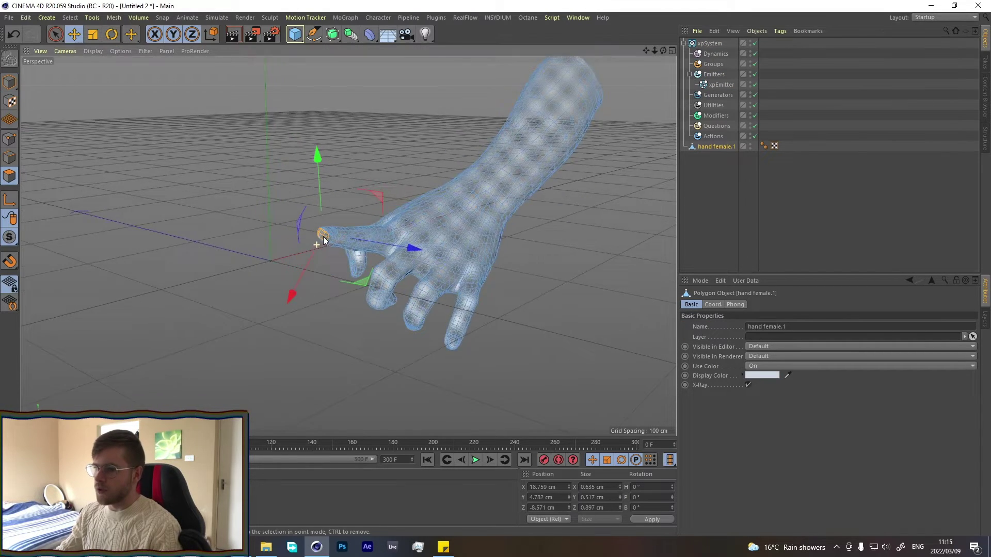
{"action": "scroll", "coordinate": [324, 240], "scroll_direction": "up", "scroll_amount": 5}
{"action": "left_click_drag", "start_coordinate": [324, 241], "coordinate": [285, 205], "text": "alt"}
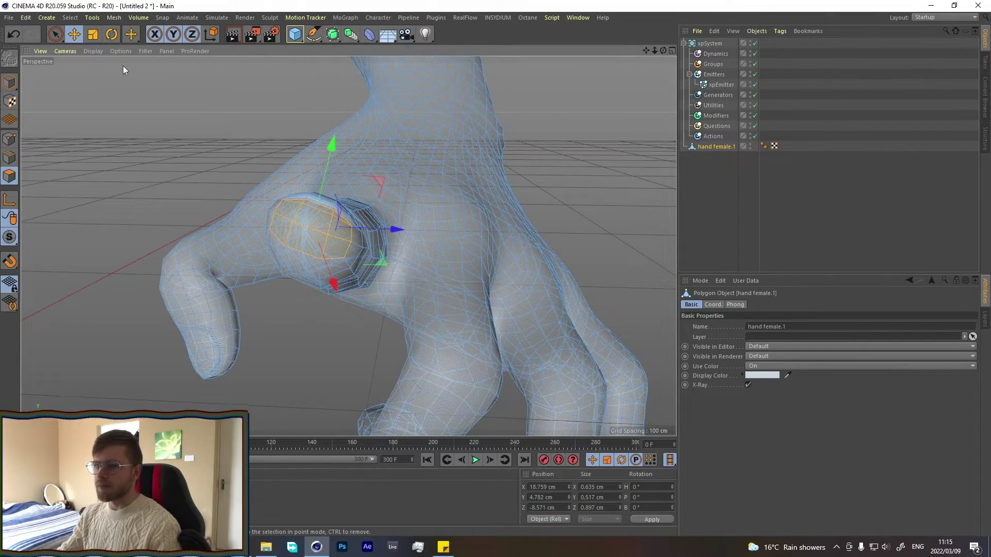
{"action": "left_click", "coordinate": [74, 19]}
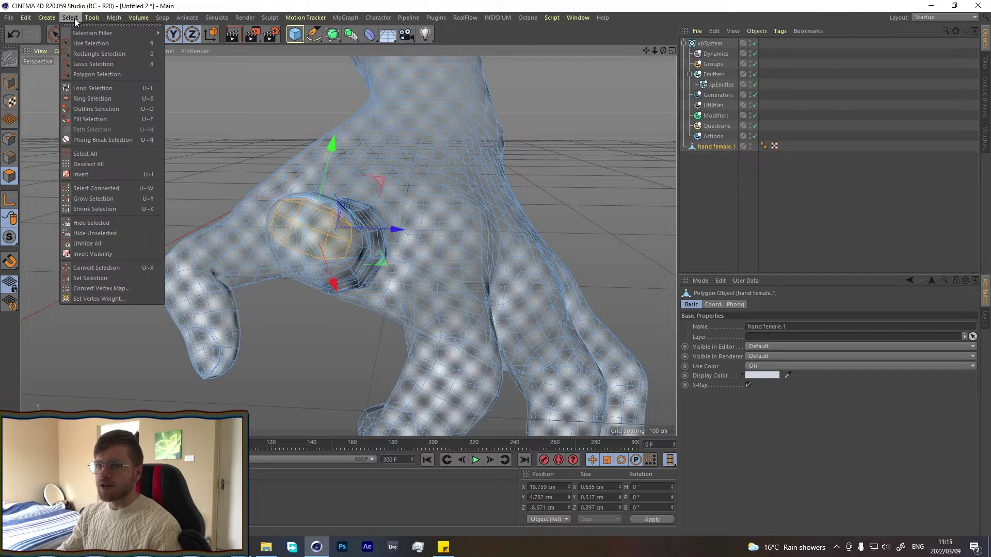
{"action": "left_click", "coordinate": [98, 278]}
Link the fingertip polygon selection tag into the emitter's Selection field.
{"action": "left_click", "coordinate": [783, 147]}
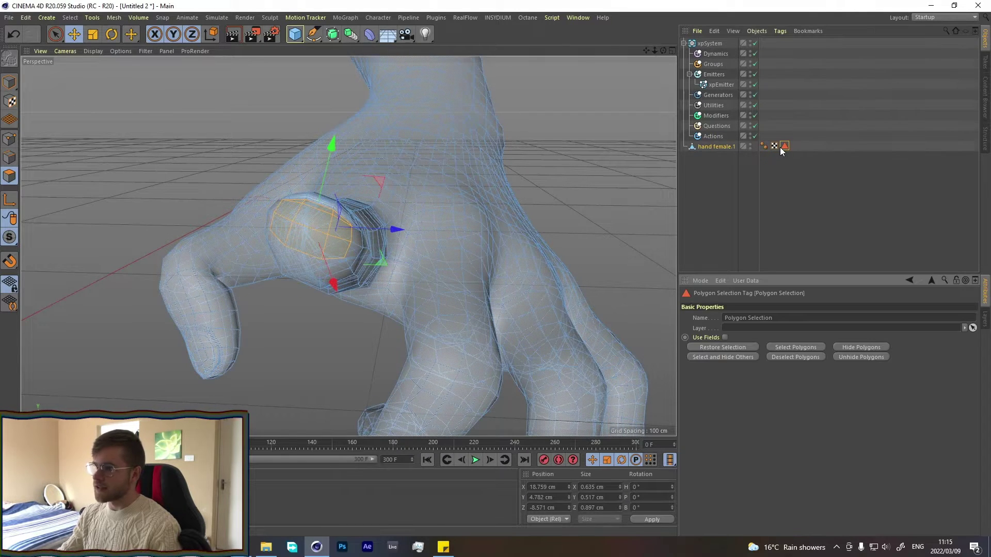
{"action": "left_click", "coordinate": [721, 84]}
{"action": "left_click_drag", "start_coordinate": [785, 146], "coordinate": [774, 392]}
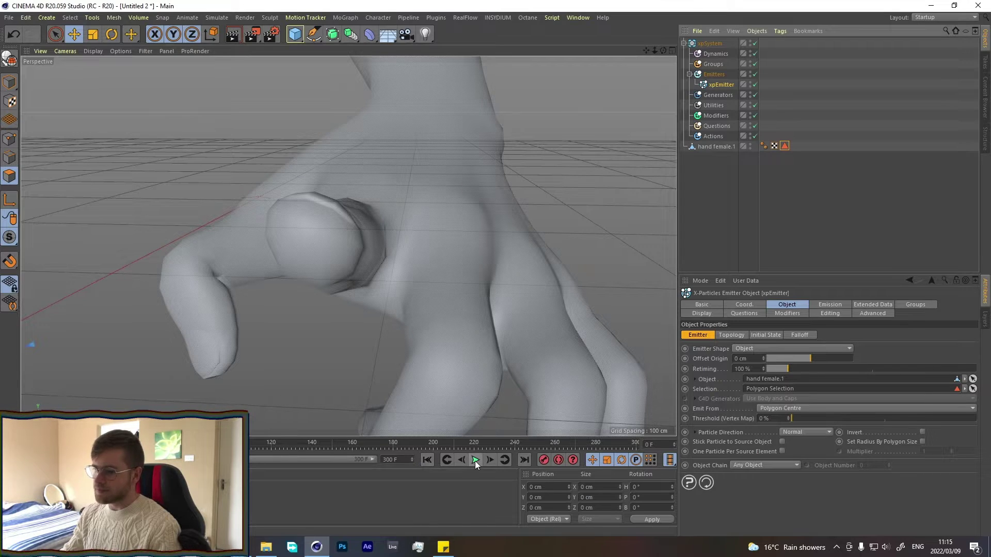
{"action": "scroll", "coordinate": [309, 216], "scroll_direction": "down", "scroll_amount": 10}
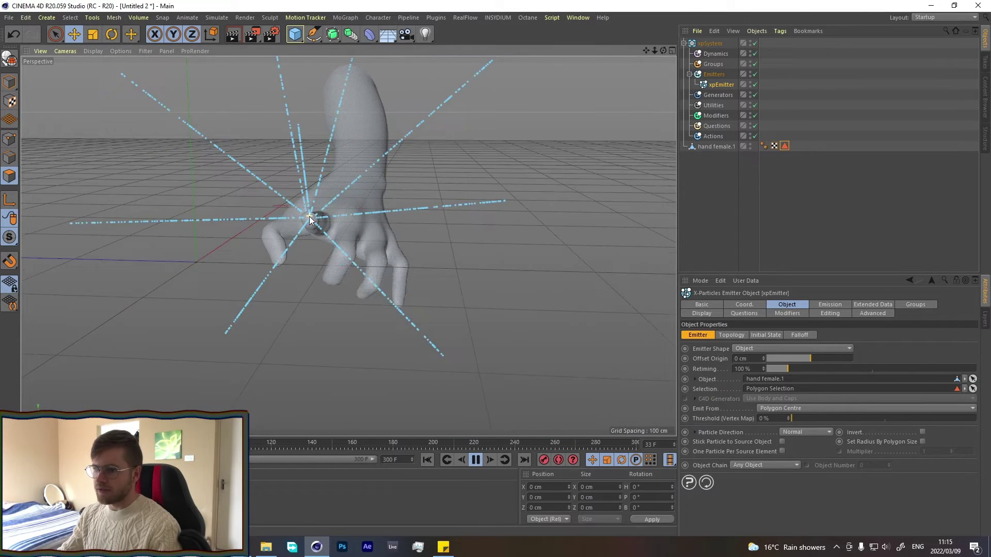
{"action": "left_click_drag", "start_coordinate": [311, 221], "coordinate": [433, 459], "text": "alt"}
{"action": "left_click", "coordinate": [475, 460]}
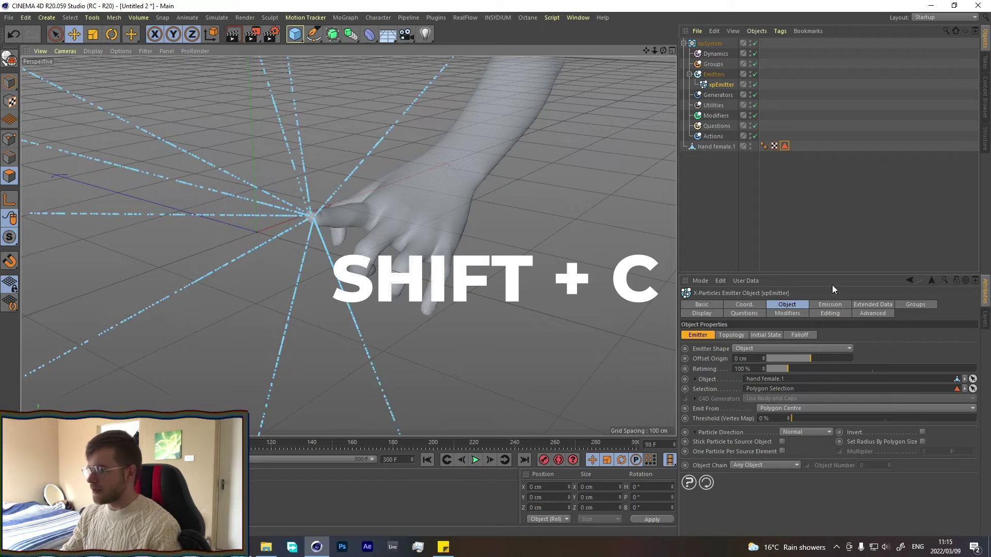
Add an xpFollowSurface modifier with hand female.1 in its Objects list.
{"action": "left_click", "coordinate": [822, 305]}
{"action": "left_click", "coordinate": [716, 116]}
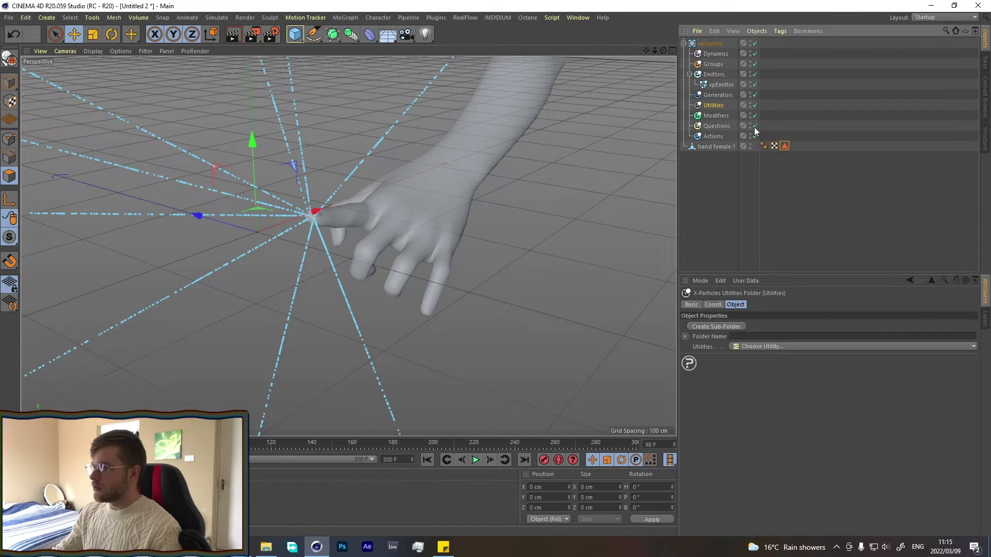
{"action": "left_click", "coordinate": [933, 356]}
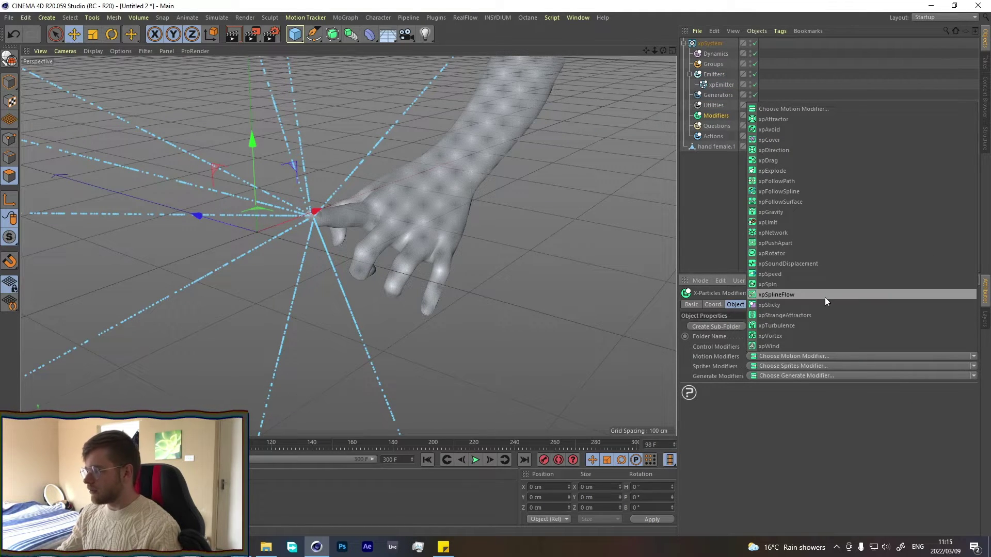
{"action": "left_click", "coordinate": [794, 201]}
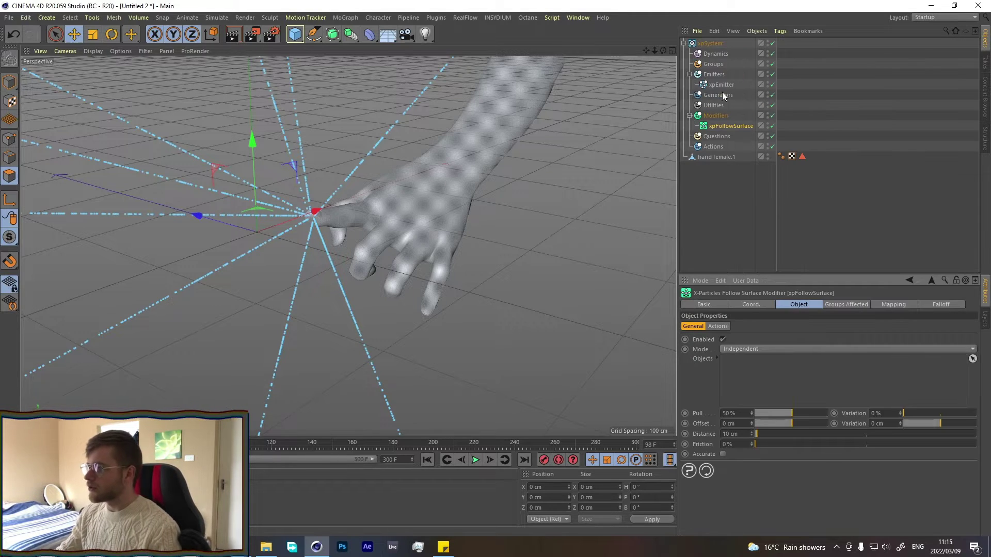
{"action": "left_click_drag", "start_coordinate": [714, 160], "coordinate": [795, 370]}
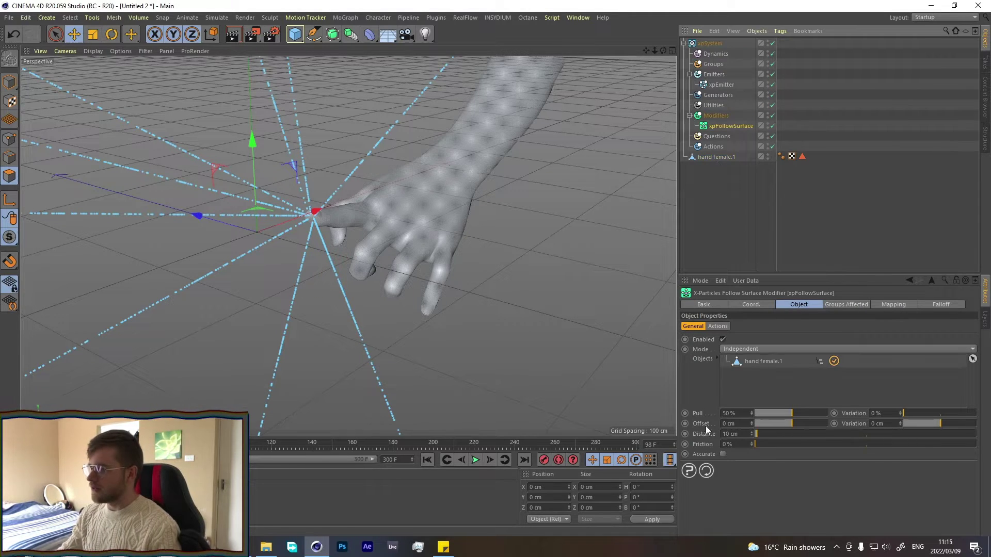
Play the simulation to frame 139 and inspect particles crawling along the arm and fingertip.
{"action": "left_click", "coordinate": [426, 459]}
{"action": "left_click", "coordinate": [473, 460]}
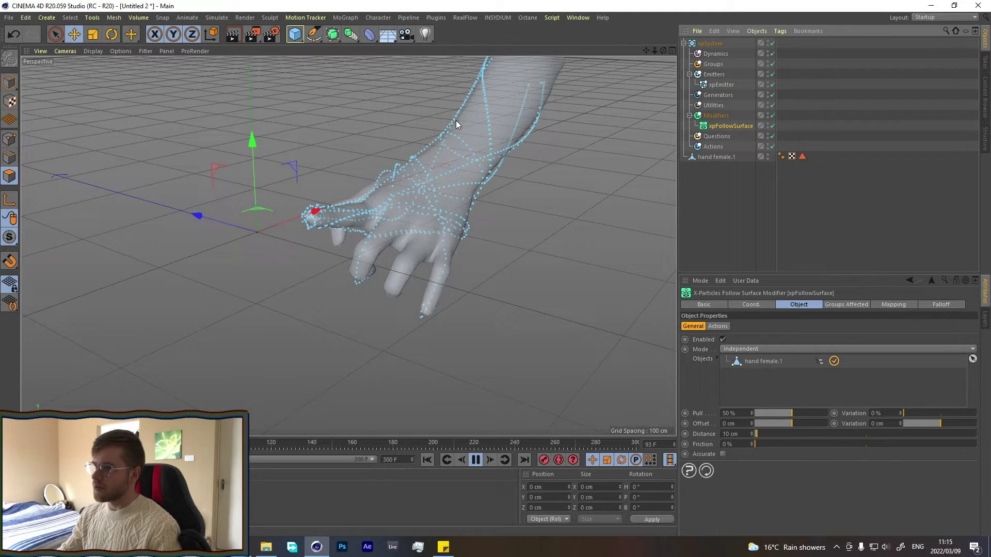
{"action": "middle_click_drag", "start_coordinate": [456, 119], "coordinate": [410, 216], "text": "alt"}
{"action": "left_click", "coordinate": [475, 460]}
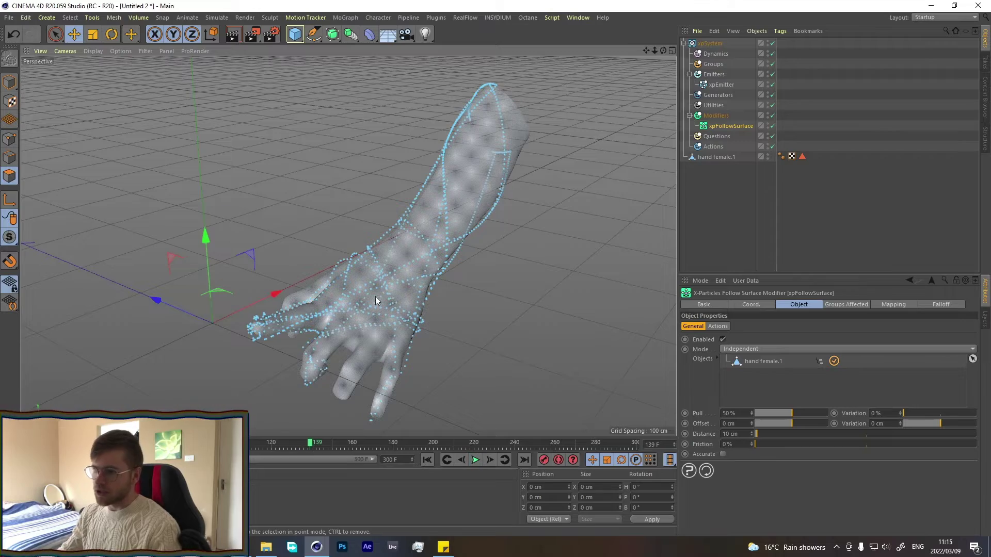
{"action": "scroll", "coordinate": [263, 321], "scroll_direction": "up", "scroll_amount": 3}
{"action": "left_click_drag", "start_coordinate": [263, 321], "coordinate": [267, 238], "text": "alt"}
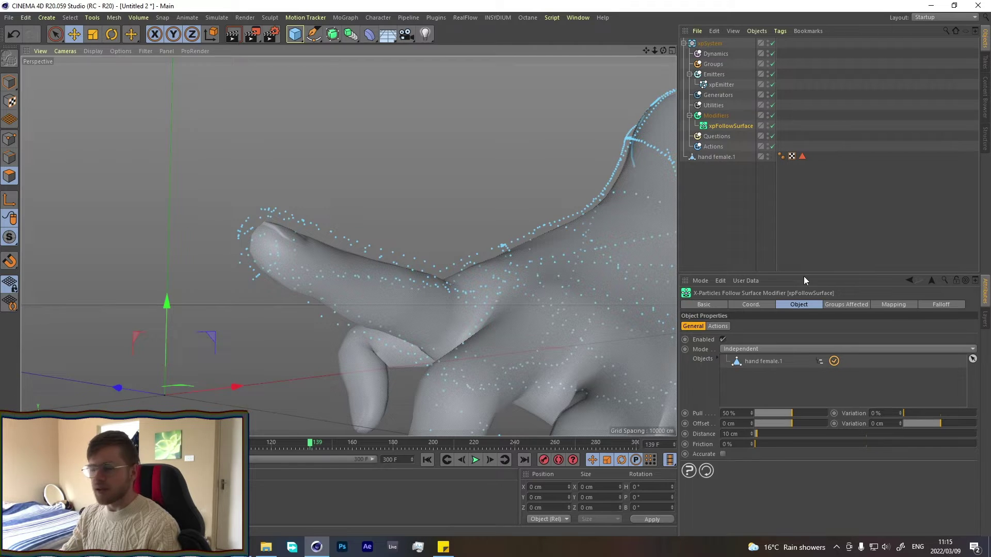
Switch the emitter's emission mode from Rate to Shot and replay the simulation.
{"action": "left_click", "coordinate": [720, 85]}
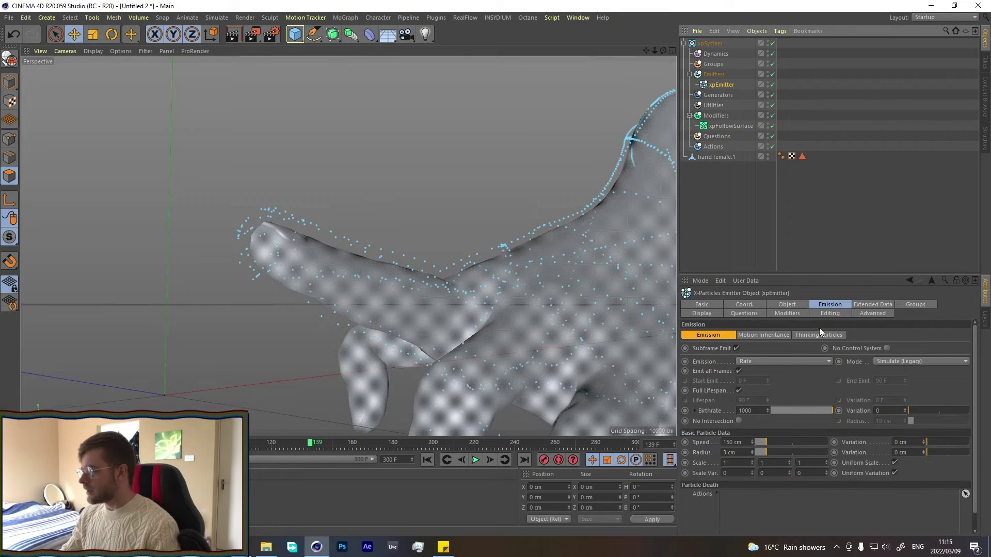
{"action": "left_click", "coordinate": [753, 361]}
{"action": "left_click", "coordinate": [751, 393]}
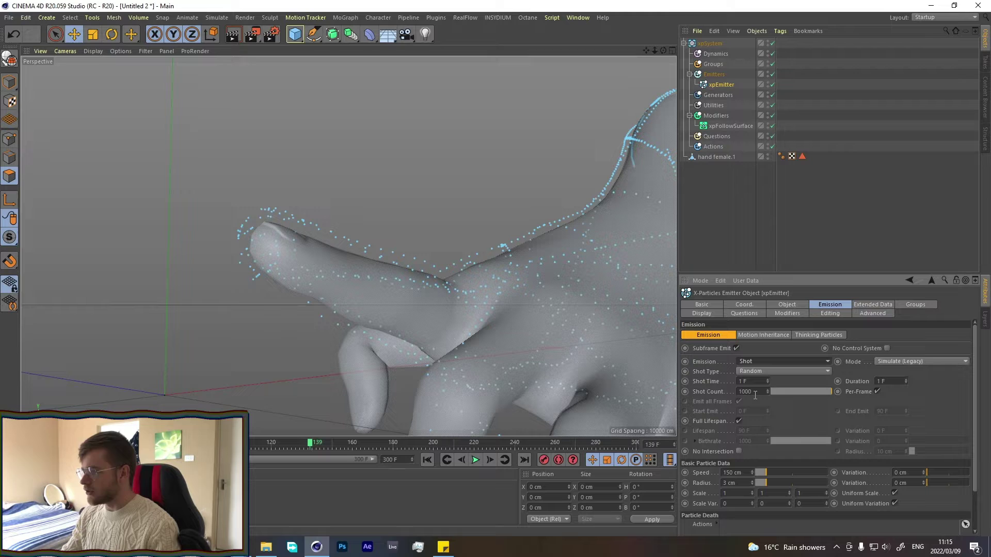
{"action": "left_click", "coordinate": [427, 460]}
{"action": "left_click", "coordinate": [475, 461]}
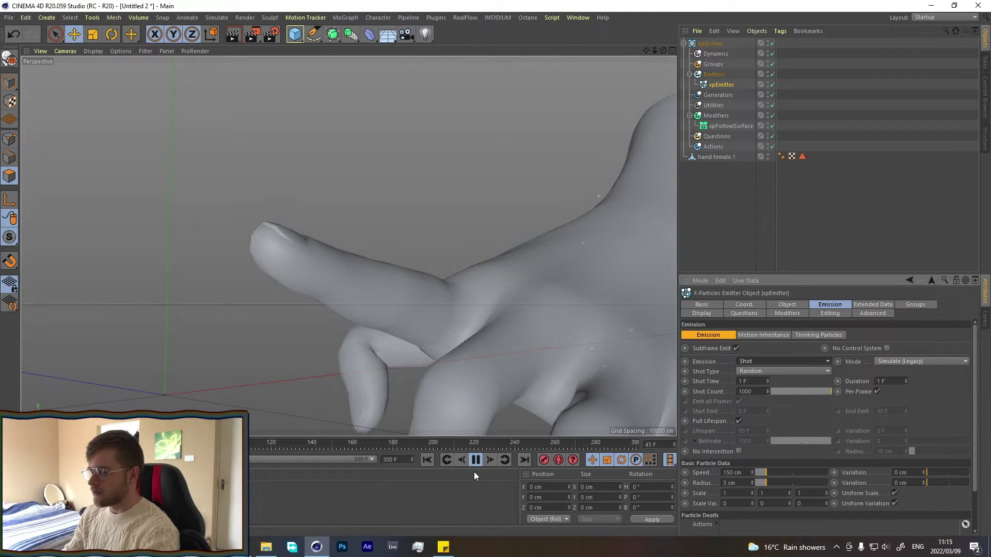
Set the particle speed to 50 cm and replay from the first frame.
{"action": "double_click", "coordinate": [737, 473]}
{"action": "type", "text": "50"}
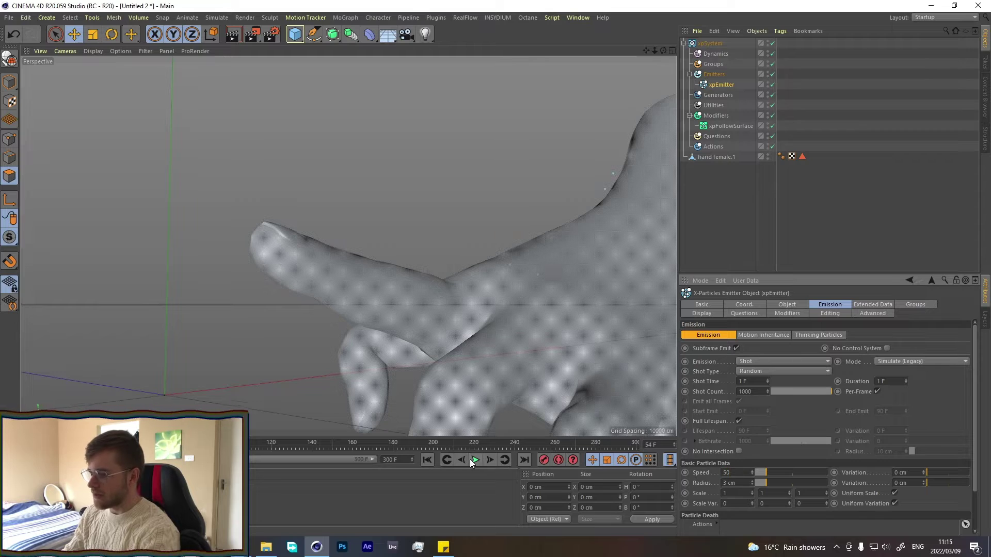
{"action": "key", "text": "Return"}
{"action": "left_click", "coordinate": [427, 460]}
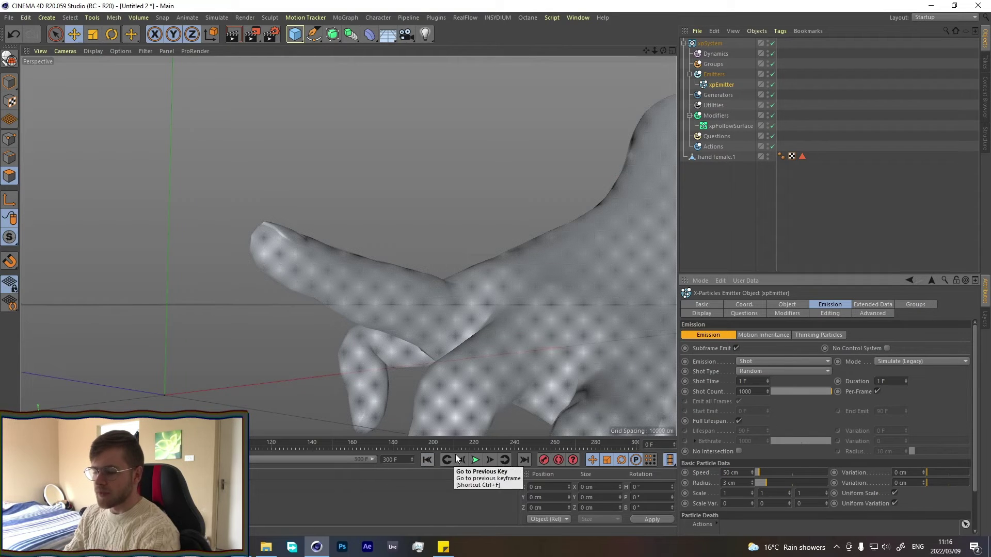
{"action": "left_click", "coordinate": [474, 461]}
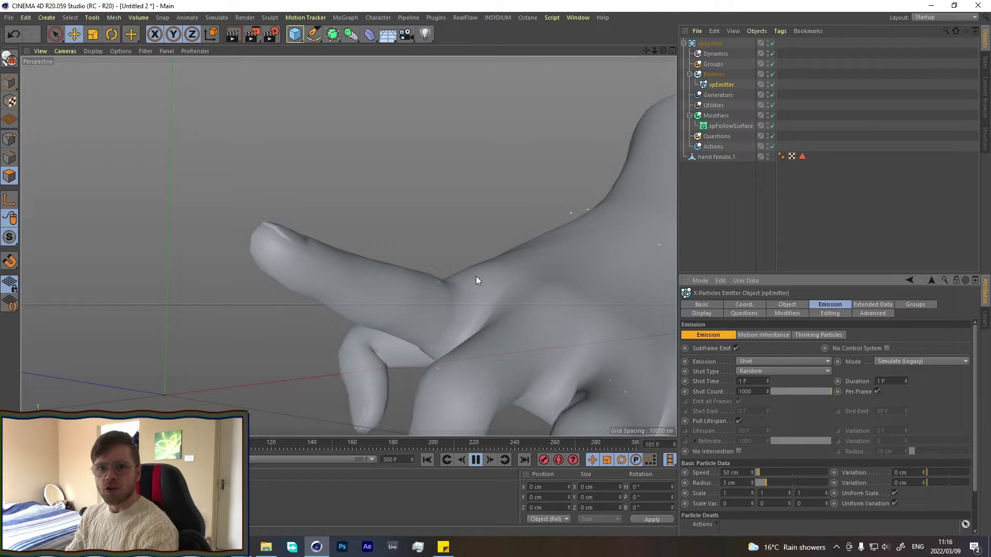
Preview the 0.5 cm radius particles, stopping at frame 23 to check their size.
{"action": "left_click", "coordinate": [471, 460]}
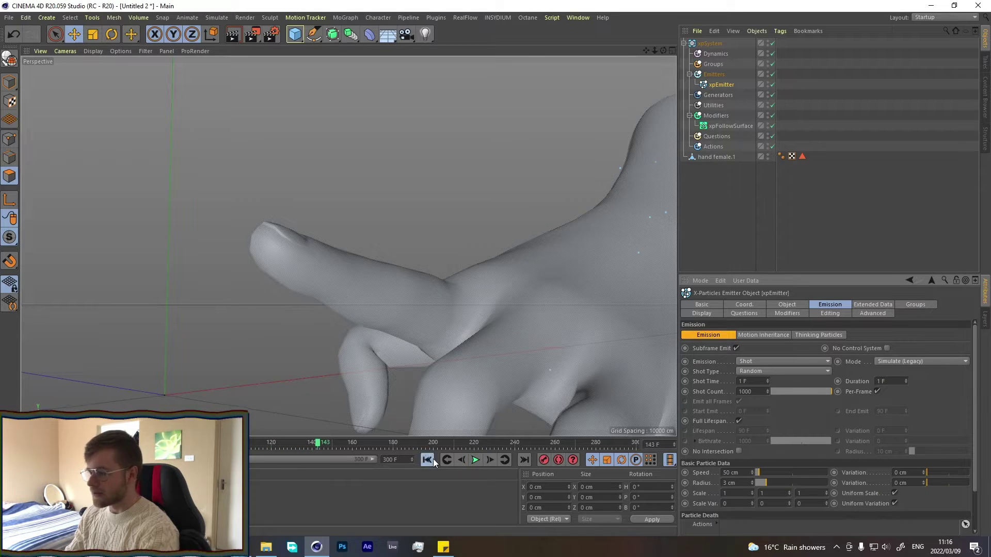
{"action": "left_click", "coordinate": [431, 460]}
{"action": "left_click", "coordinate": [475, 459]}
{"action": "left_click", "coordinate": [475, 459]}
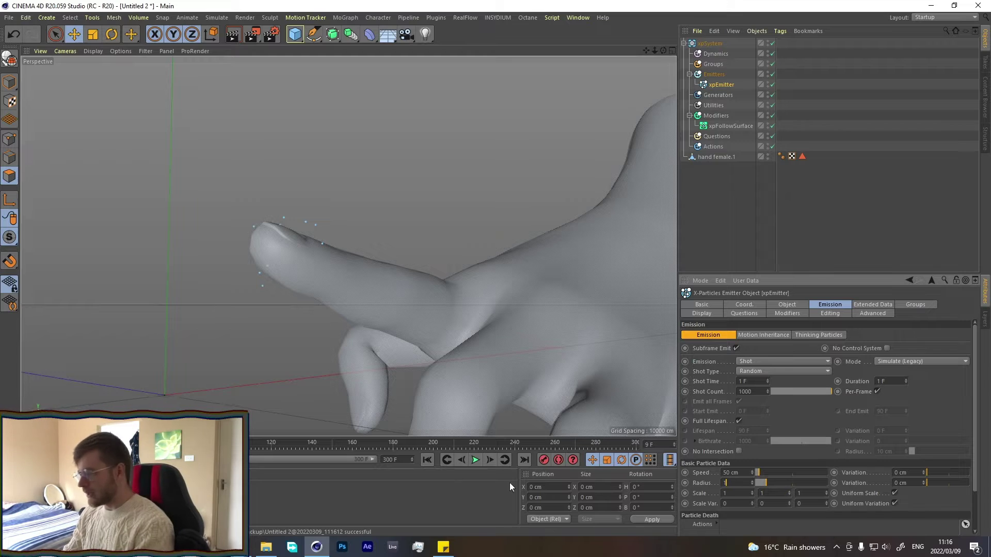
{"action": "left_click", "coordinate": [422, 458]}
{"action": "left_click", "coordinate": [476, 461]}
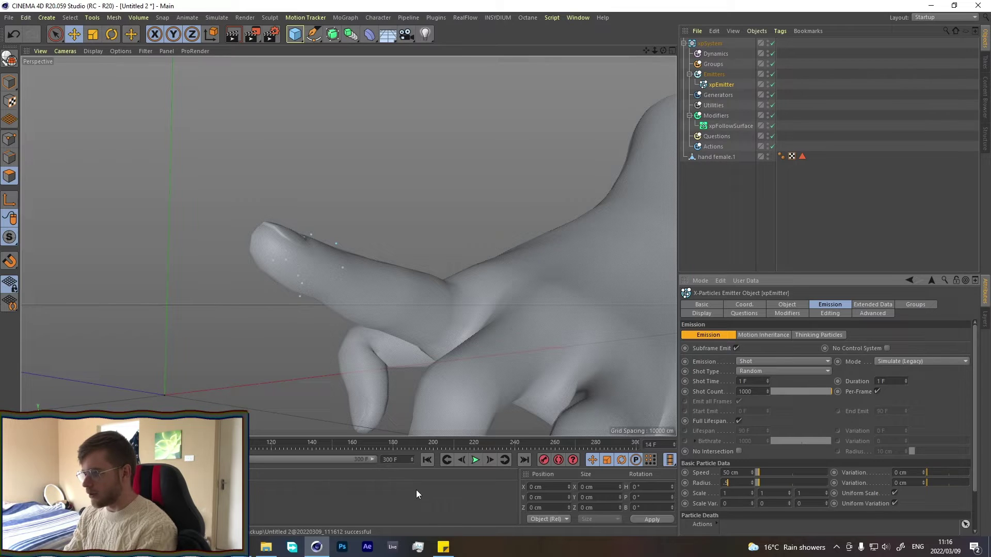
{"action": "left_click", "coordinate": [434, 457]}
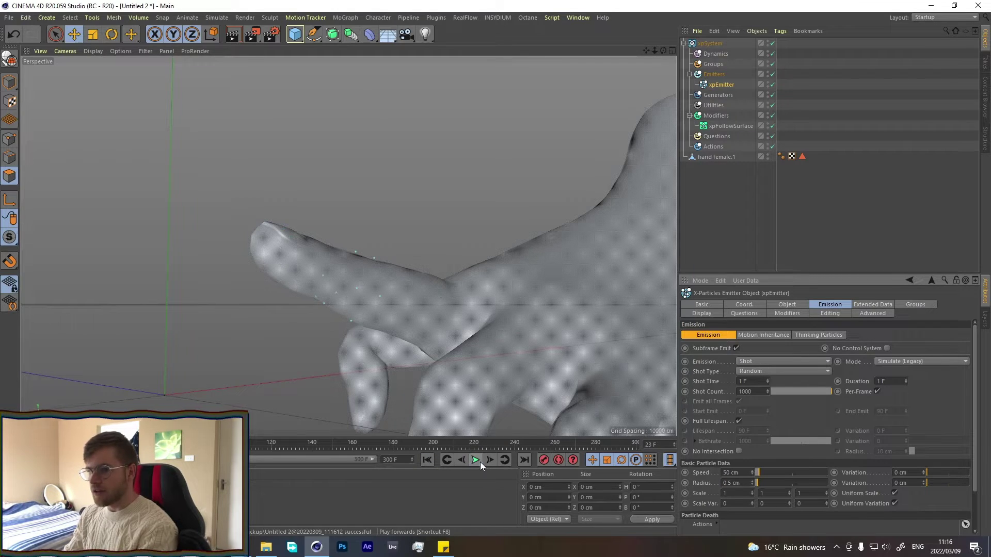
{"action": "left_click", "coordinate": [480, 463]}
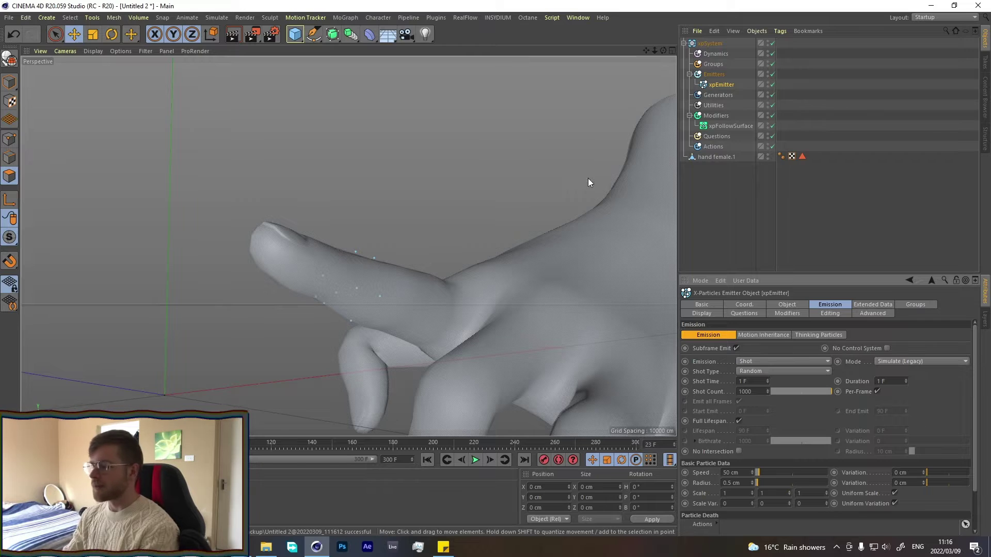
Add an xpTrail generator under Generators, linked to xpEmitter.
{"action": "left_click", "coordinate": [719, 95]}
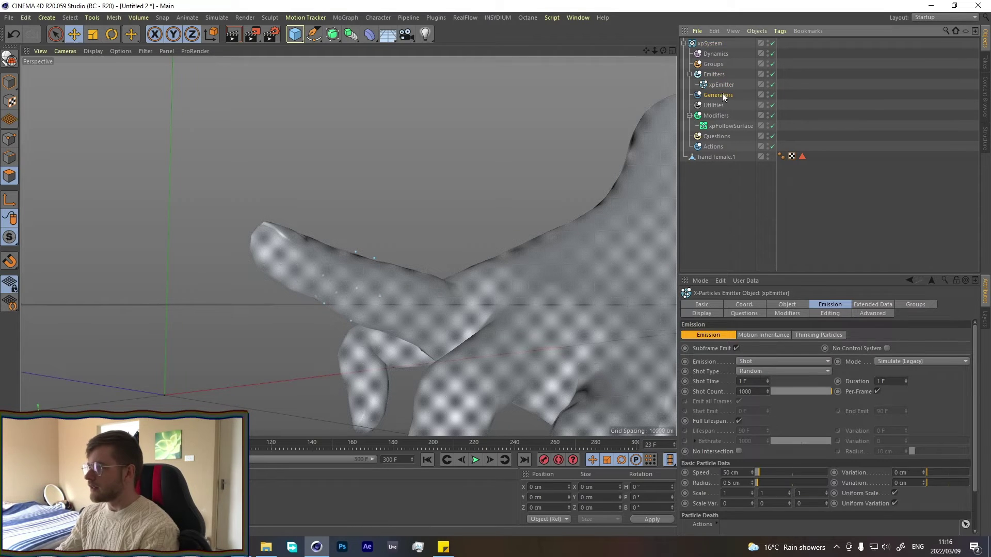
{"action": "left_click", "coordinate": [973, 347]}
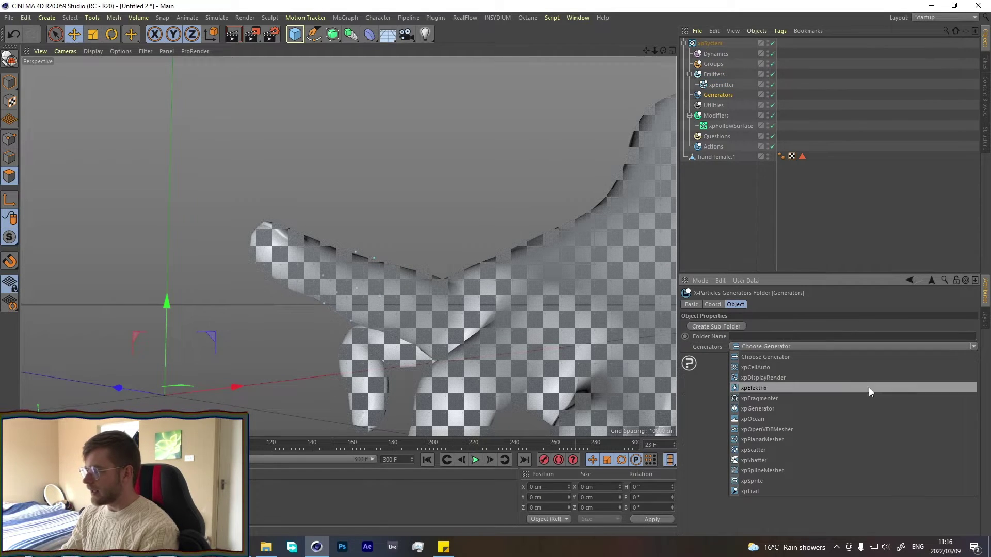
{"action": "left_click", "coordinate": [751, 490]}
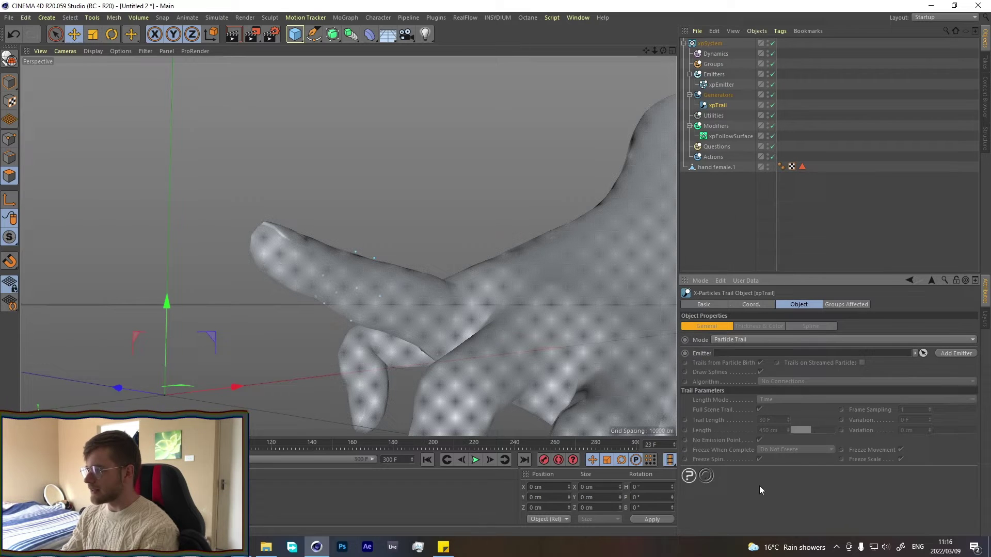
{"action": "left_click_drag", "start_coordinate": [721, 85], "coordinate": [763, 353]}
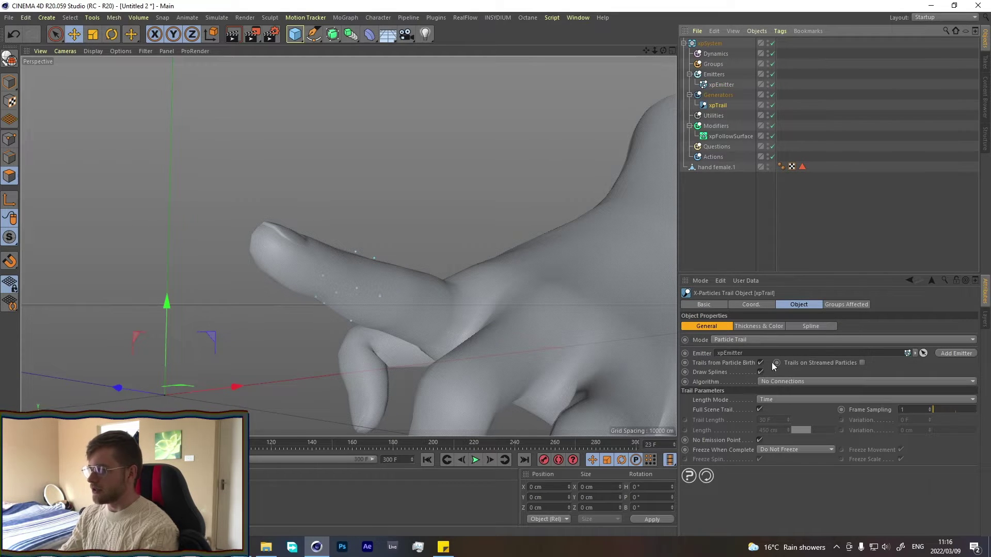
Play the simulation and orbit around to watch white trails grow over the hand.
{"action": "left_click", "coordinate": [429, 460]}
{"action": "left_click", "coordinate": [476, 459]}
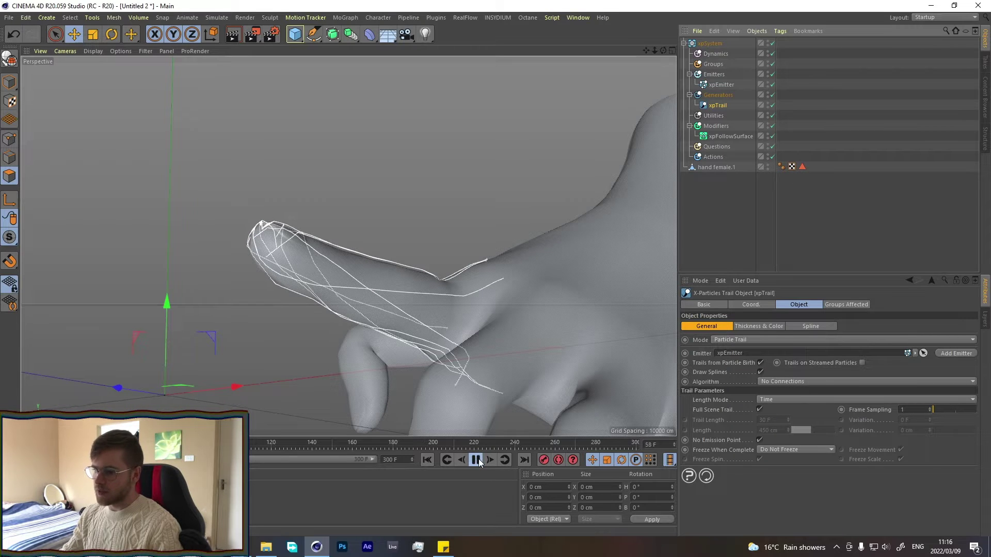
{"action": "left_click", "coordinate": [475, 464]}
{"action": "left_click_drag", "start_coordinate": [492, 428], "coordinate": [463, 387], "text": "alt"}
{"action": "left_click", "coordinate": [476, 460]}
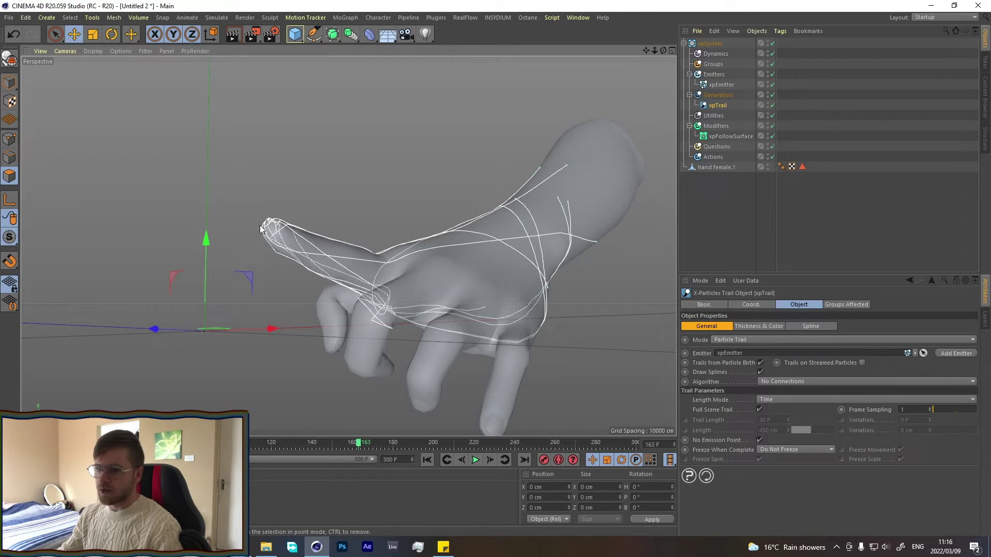
{"action": "scroll", "coordinate": [272, 227], "scroll_direction": "up", "scroll_amount": 5}
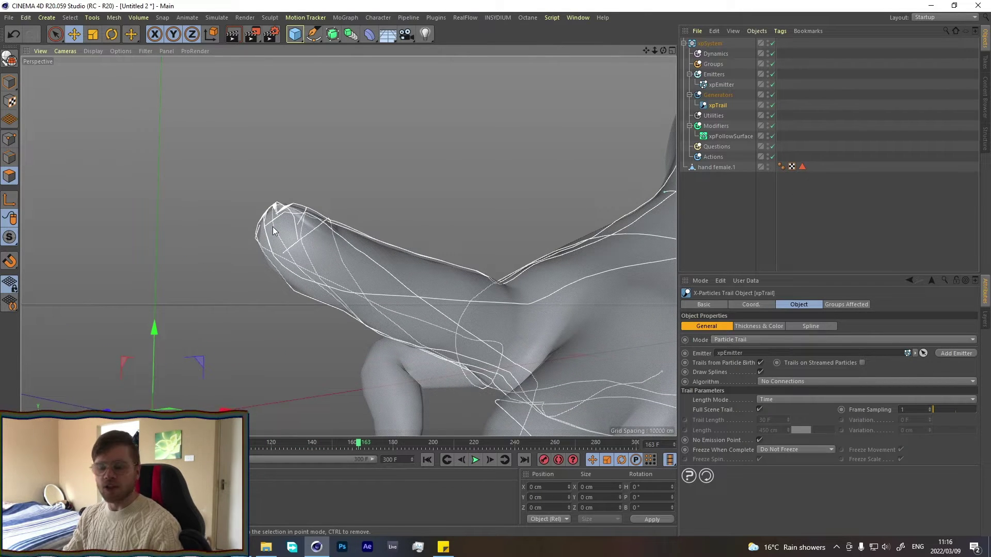
{"action": "left_click_drag", "start_coordinate": [273, 227], "coordinate": [367, 267], "text": "alt"}
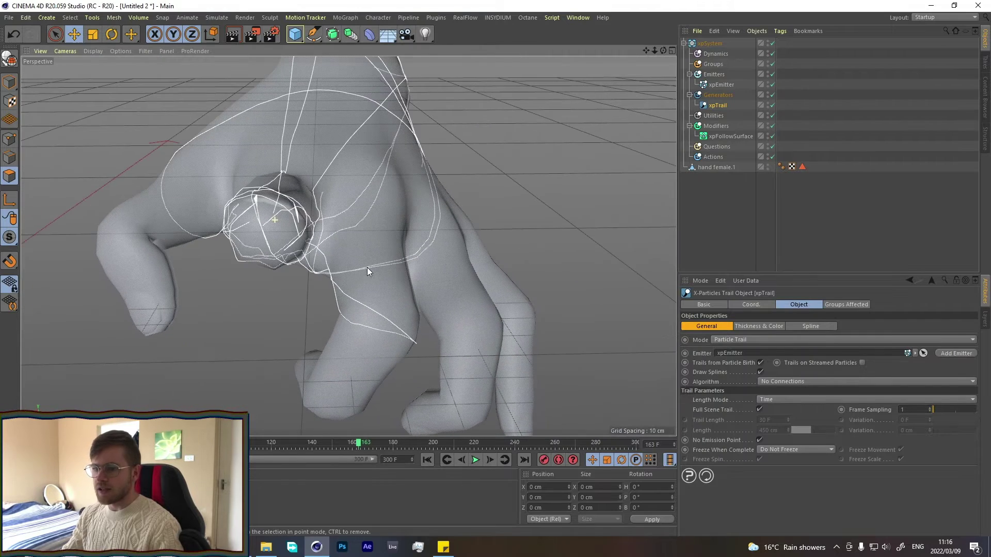
{"action": "left_click", "coordinate": [428, 459]}
{"action": "left_click", "coordinate": [475, 460]}
{"action": "left_click", "coordinate": [475, 460]}
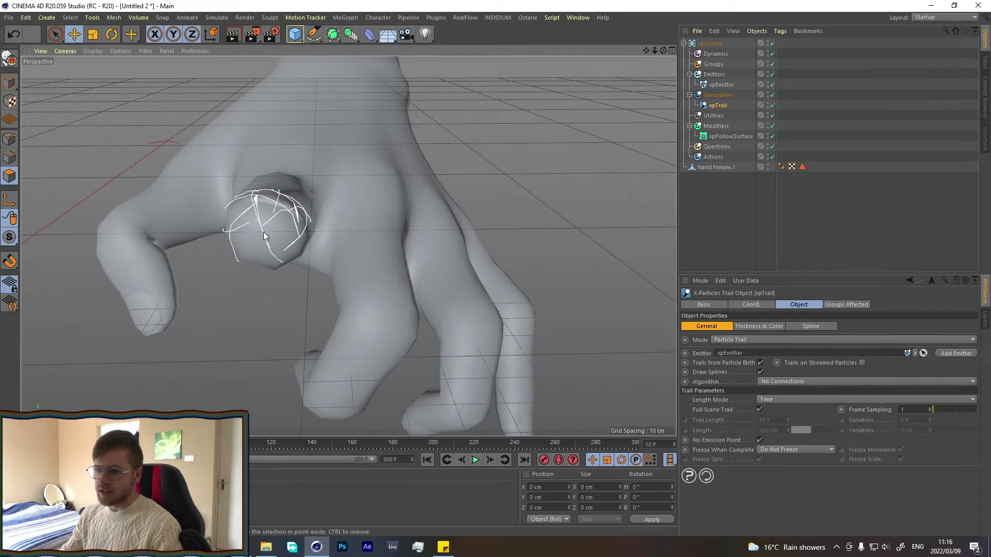
Extend the knuckle polygon selection, set Emit From to Polygon Area, and replay.
{"action": "left_click", "coordinate": [716, 167]}
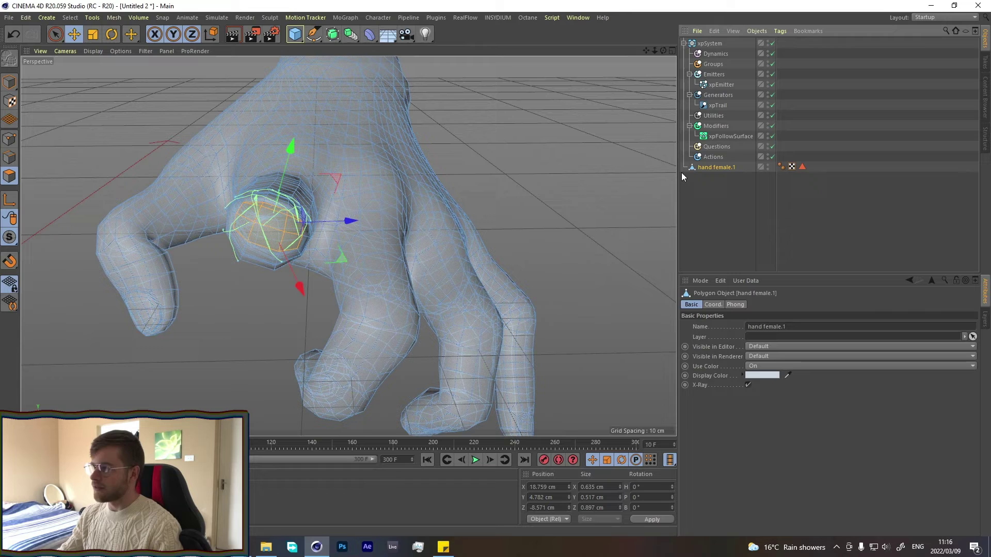
{"action": "left_click_drag", "start_coordinate": [246, 223], "coordinate": [277, 217], "text": "shift"}
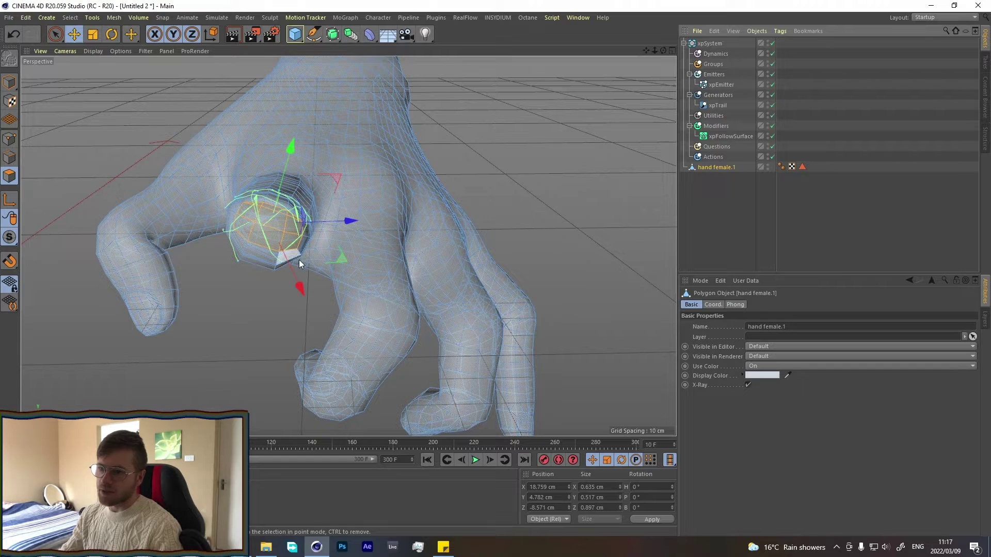
{"action": "left_click", "coordinate": [721, 84]}
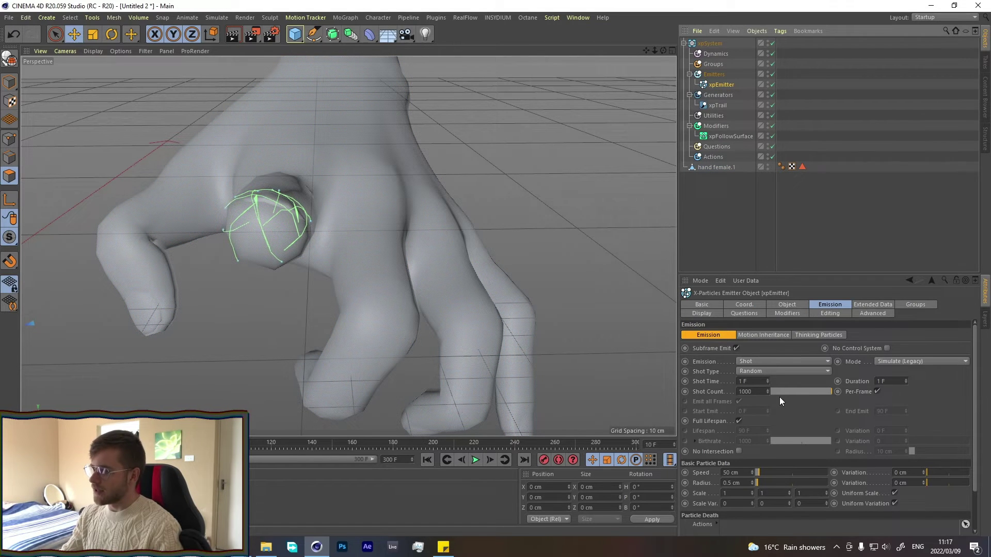
{"action": "left_click", "coordinate": [787, 304]}
{"action": "left_click", "coordinate": [780, 408]}
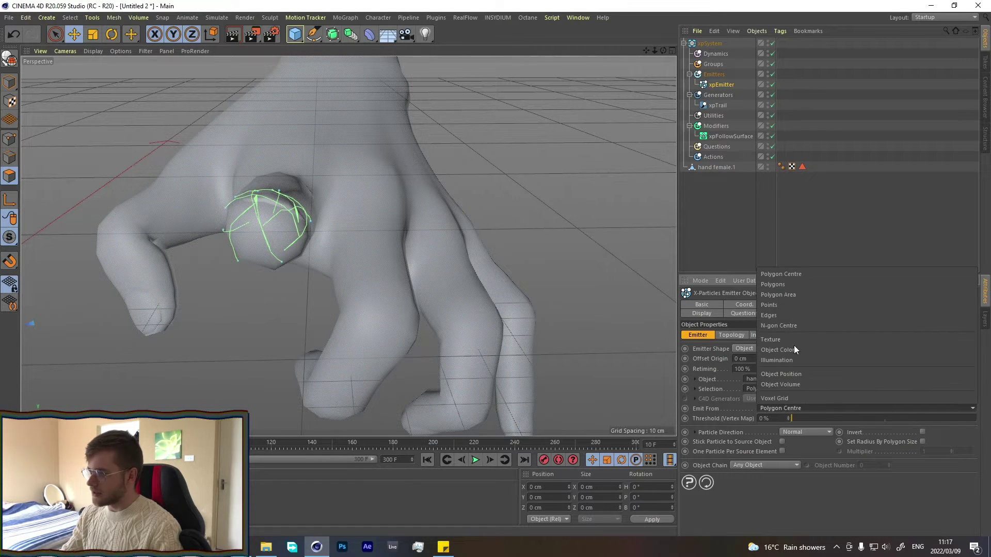
{"action": "left_click", "coordinate": [790, 295]}
{"action": "left_click", "coordinate": [427, 460]}
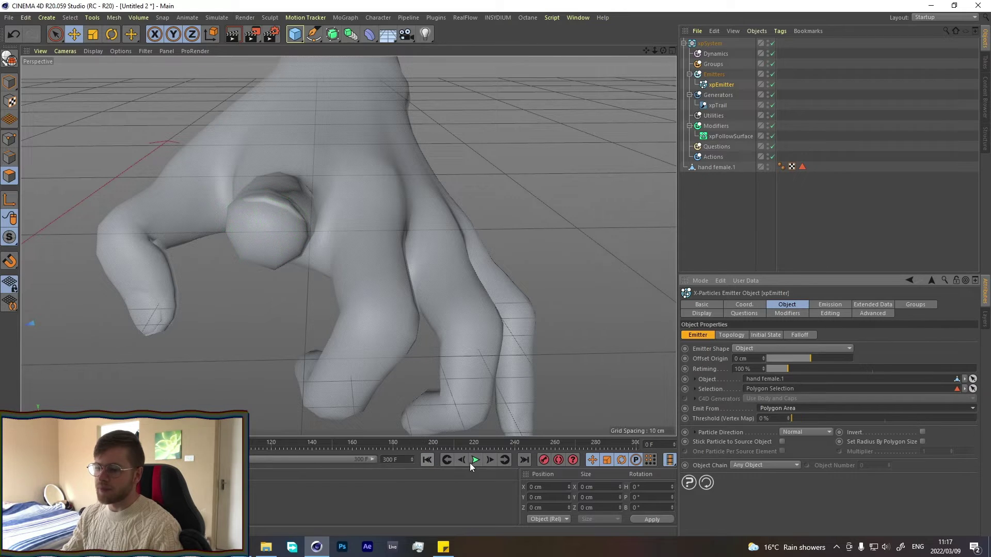
{"action": "left_click", "coordinate": [475, 459]}
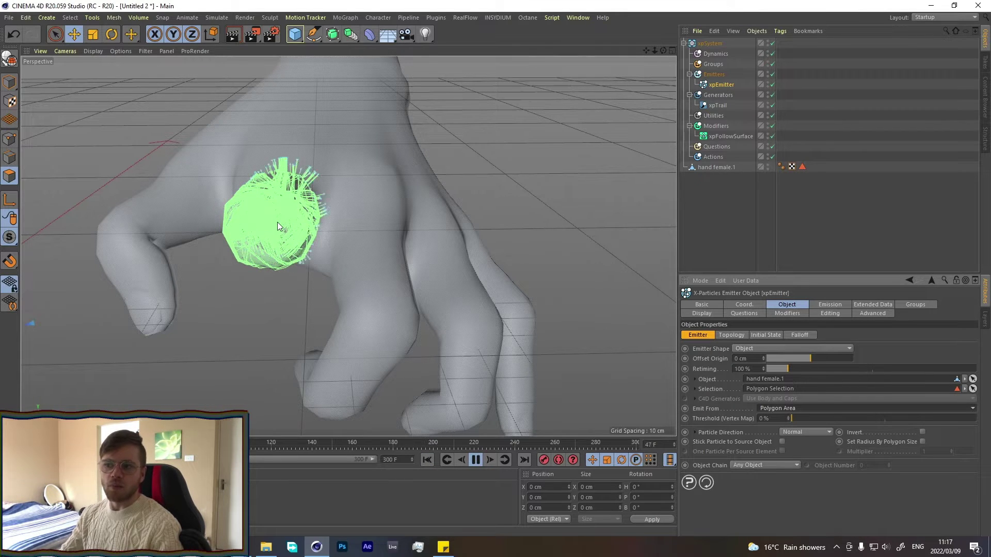
Test the emitter shot count at 100 and then 10000 particles, replaying the simulation each time.
{"action": "left_click", "coordinate": [475, 459]}
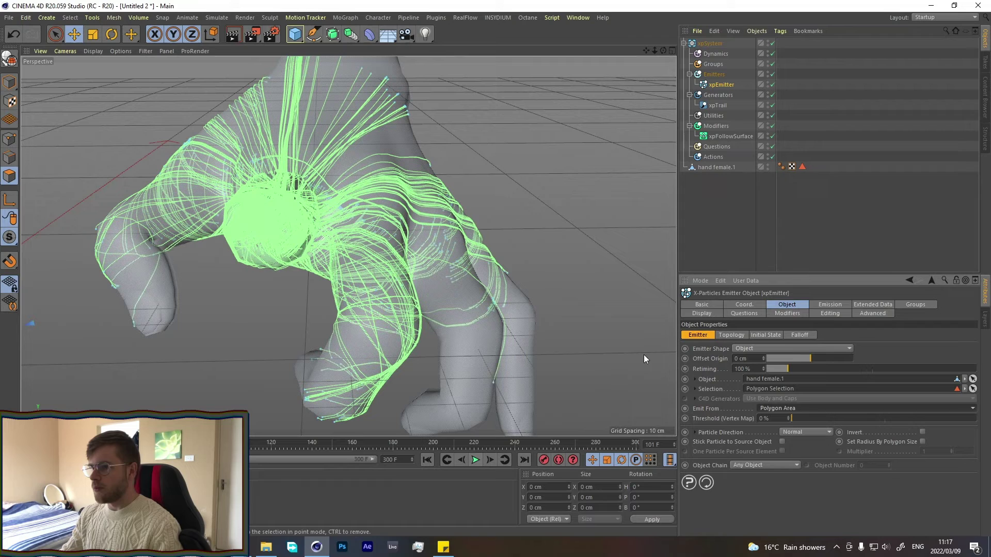
{"action": "left_click", "coordinate": [829, 305]}
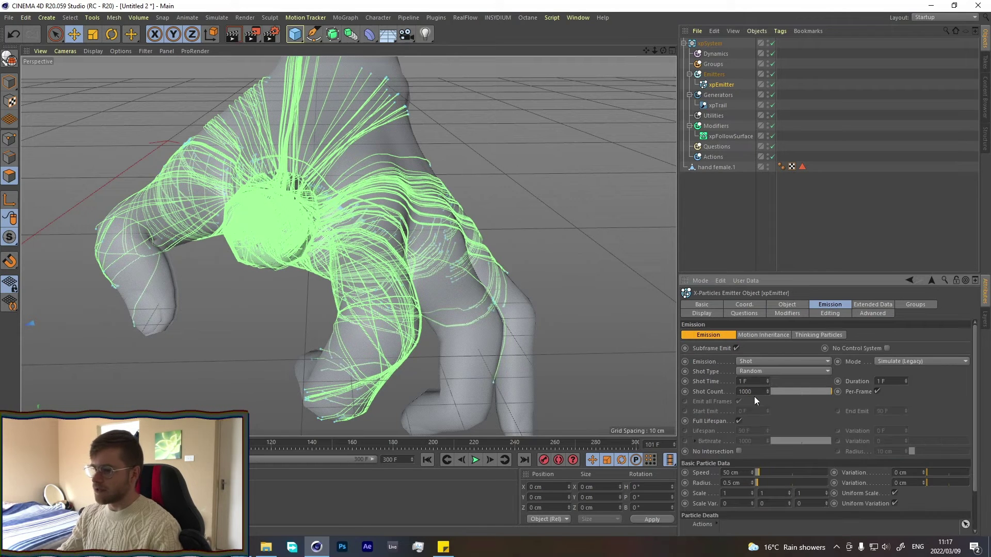
{"action": "type", "text": "100"}
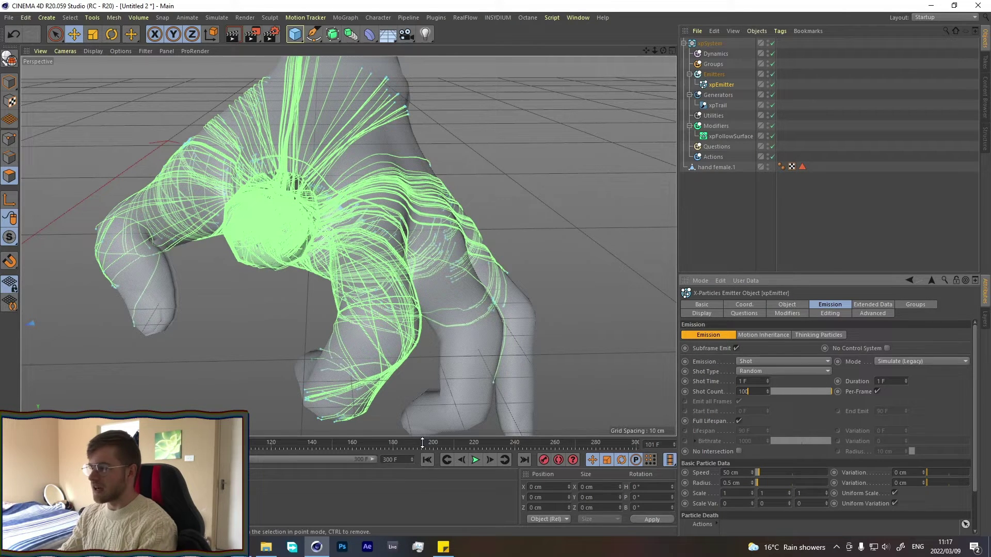
{"action": "left_click", "coordinate": [427, 460]}
{"action": "left_click", "coordinate": [475, 459]}
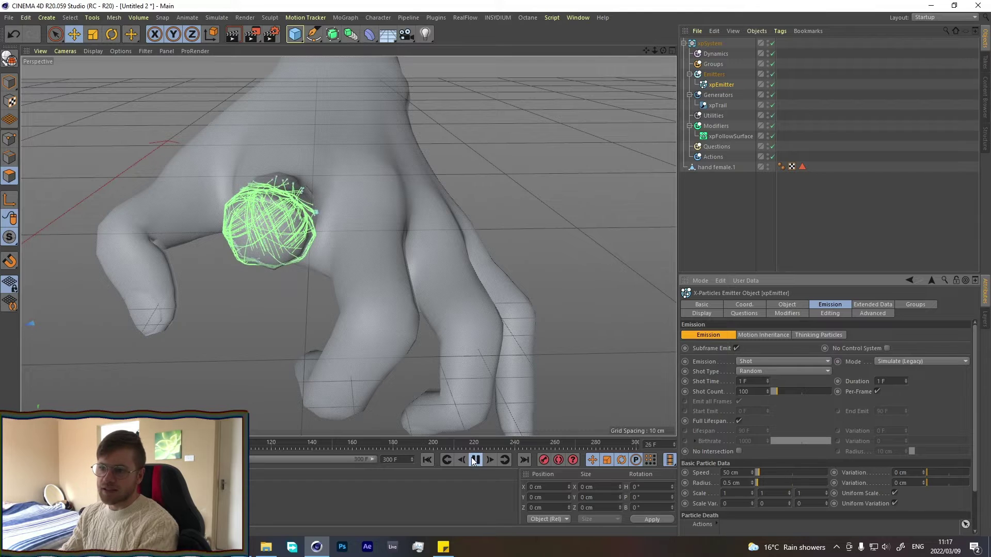
{"action": "type", "text": "00"}
{"action": "key", "text": "Return"}
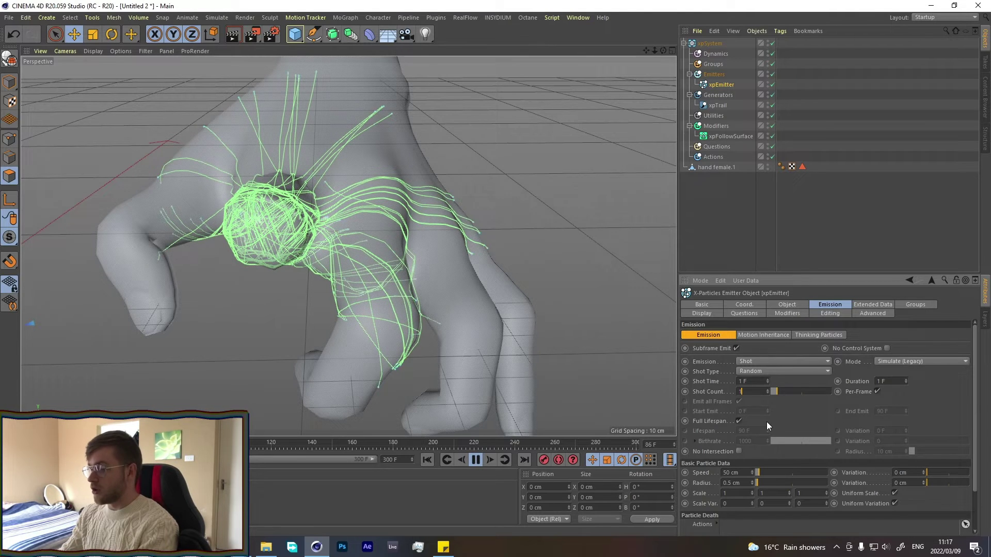
{"action": "left_click", "coordinate": [428, 459]}
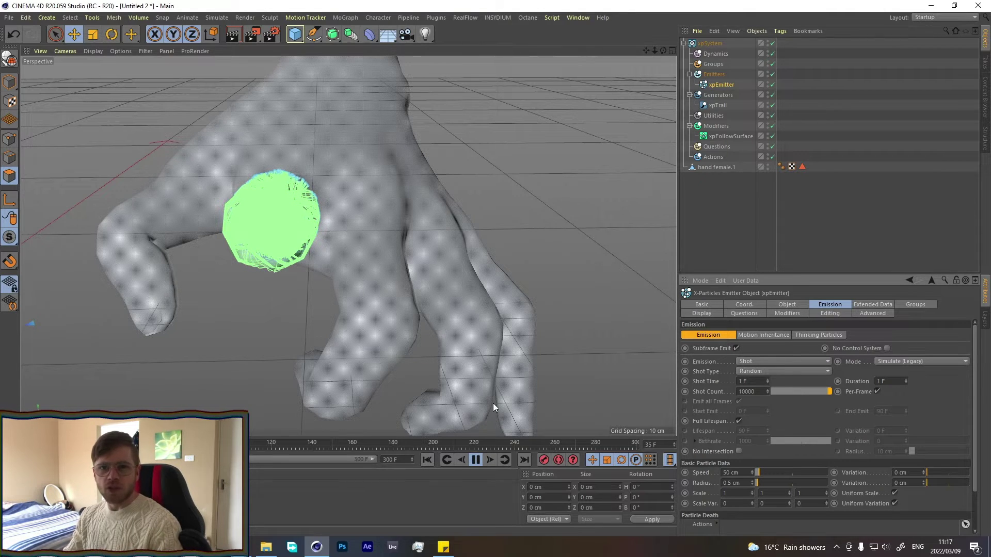
Lower the shot count to 5000 and replay the simulation, pausing at frame 183.
{"action": "left_click", "coordinate": [472, 462]}
{"action": "left_click", "coordinate": [426, 459]}
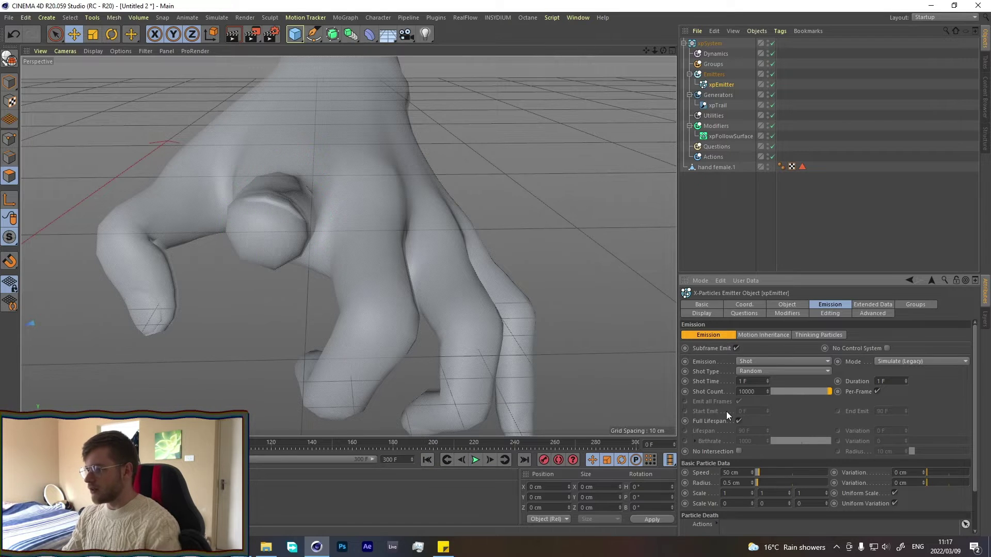
{"action": "type", "text": "5000"}
{"action": "key", "text": "Return"}
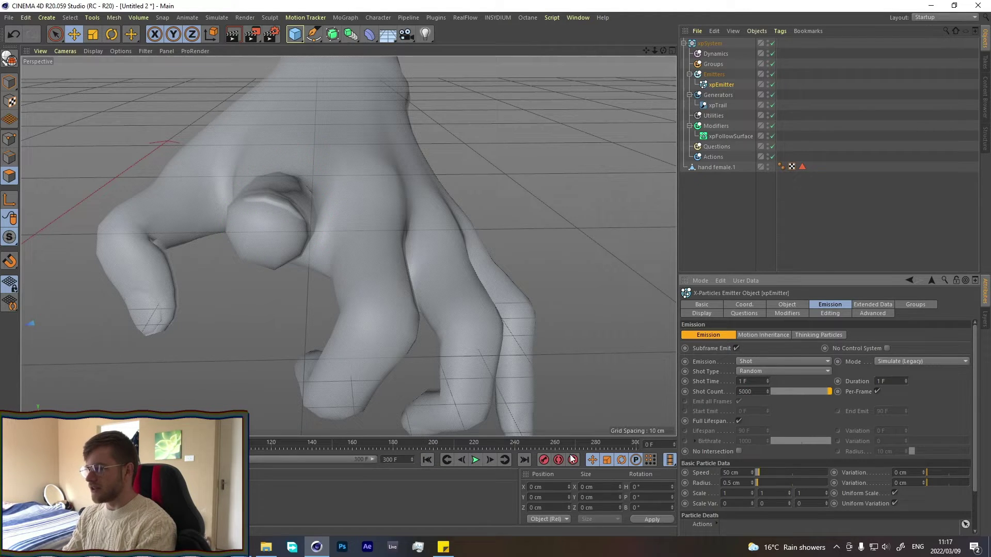
{"action": "left_click", "coordinate": [476, 459]}
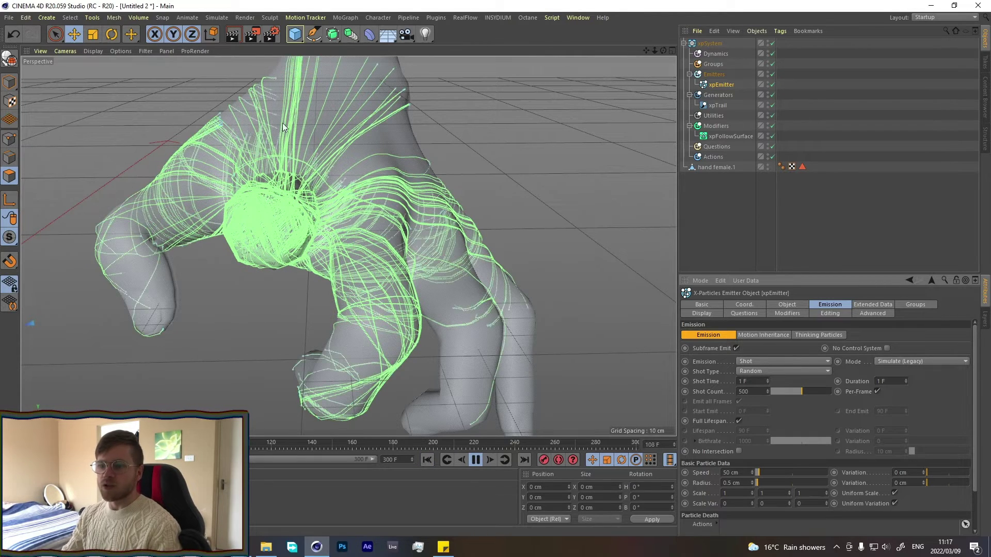
{"action": "left_click", "coordinate": [476, 460]}
{"action": "scroll", "coordinate": [357, 227], "scroll_direction": "down", "scroll_amount": 5}
Open the Octane Live Viewer, dock it left of the perspective view, and reframe the hand.
{"action": "left_click_drag", "start_coordinate": [336, 181], "coordinate": [602, 75], "text": "alt"}
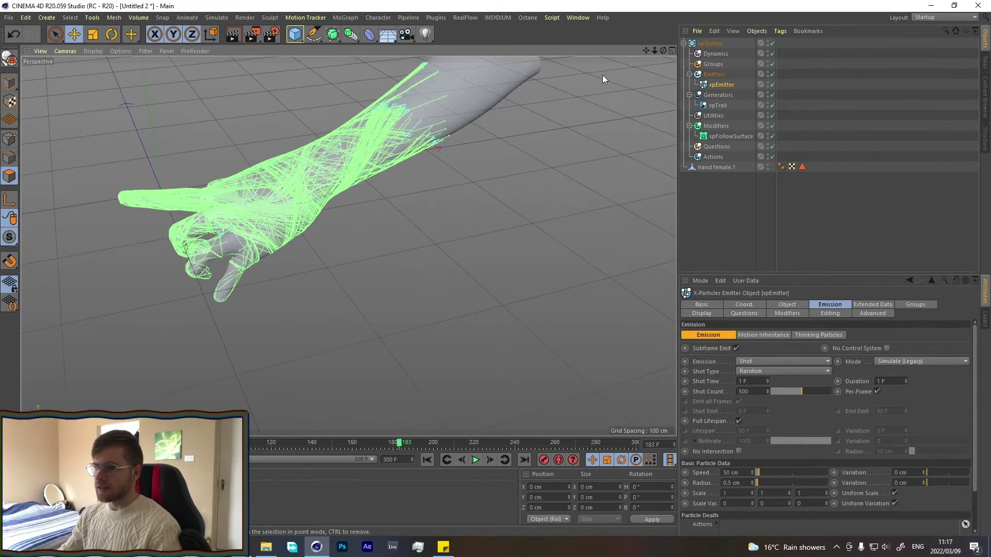
{"action": "left_click", "coordinate": [524, 17]}
{"action": "left_click", "coordinate": [548, 44]}
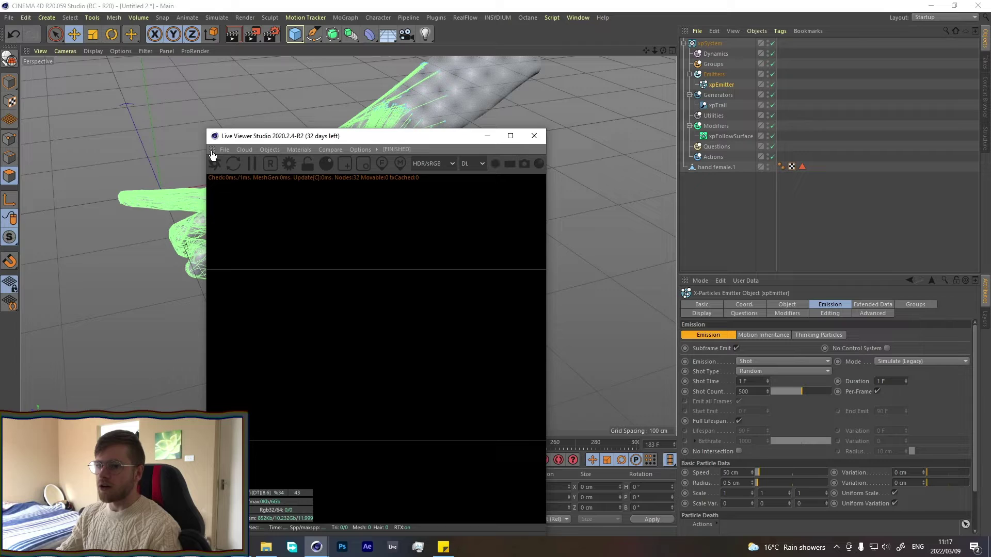
{"action": "left_click_drag", "start_coordinate": [212, 153], "coordinate": [32, 79]}
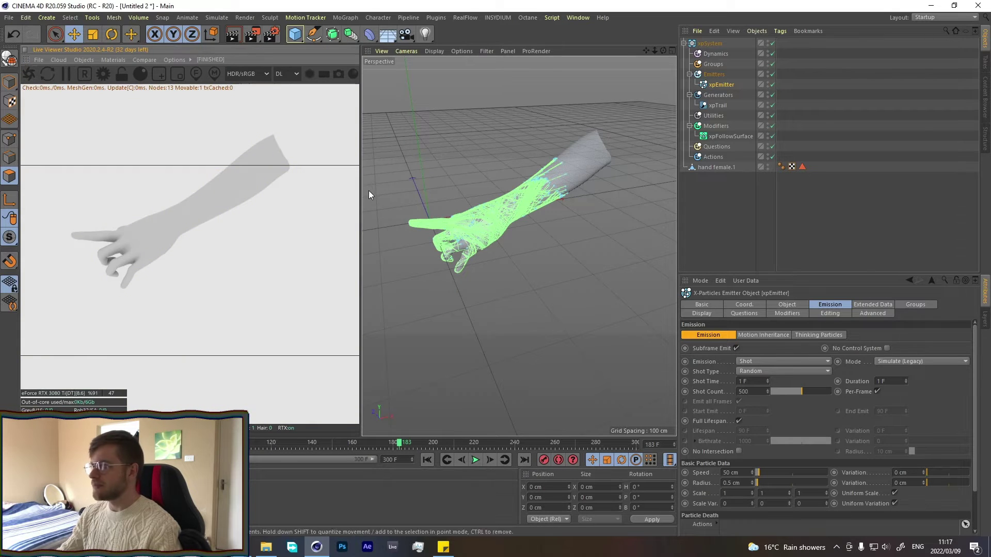
{"action": "middle_click_drag", "start_coordinate": [368, 195], "coordinate": [660, 180], "text": "alt"}
Add an Octane ObjectTag to xpTrail from the C4doctane Tags menu.
{"action": "right_click", "coordinate": [724, 84]}
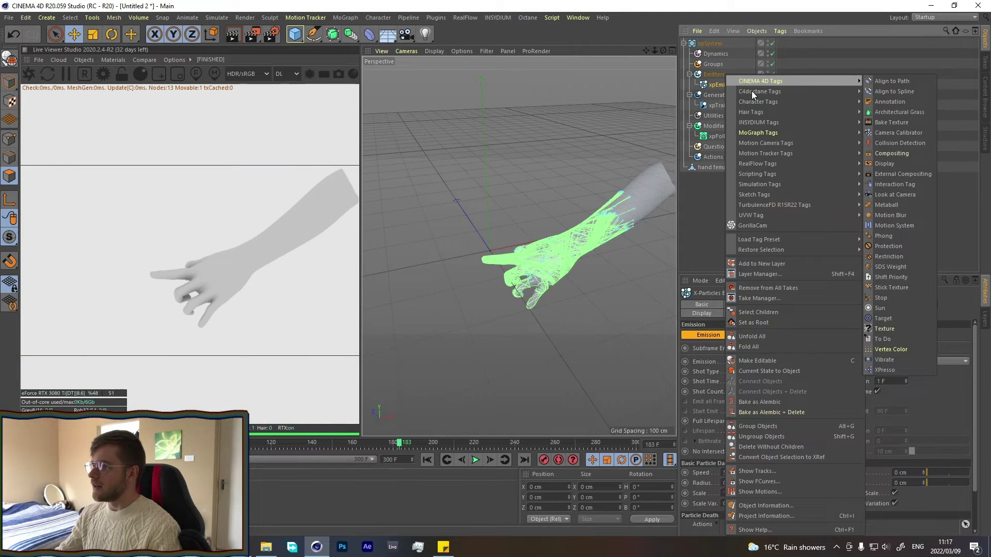
{"action": "left_click", "coordinate": [712, 118]}
{"action": "right_click", "coordinate": [717, 109]}
{"action": "mouse_move", "coordinate": [753, 90]}
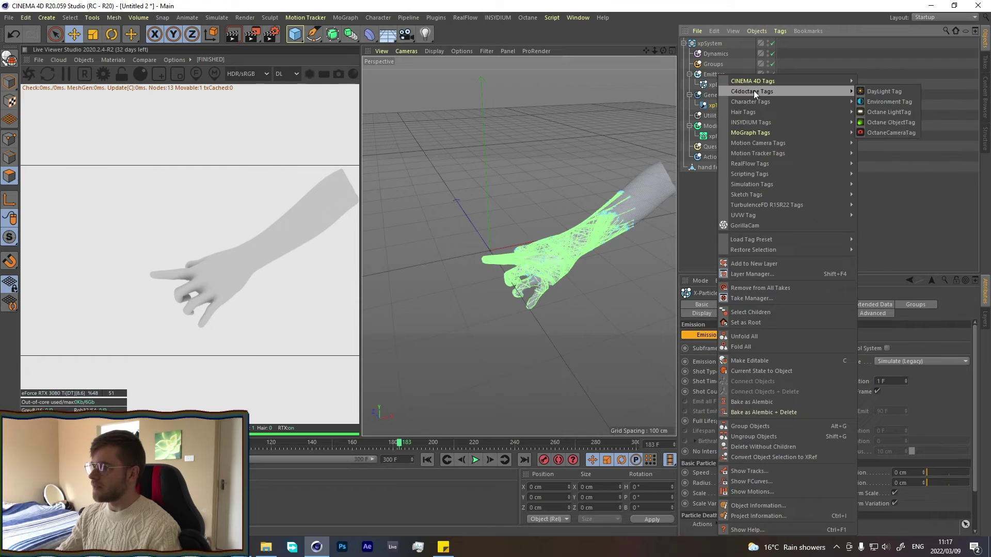
{"action": "left_click", "coordinate": [914, 123]}
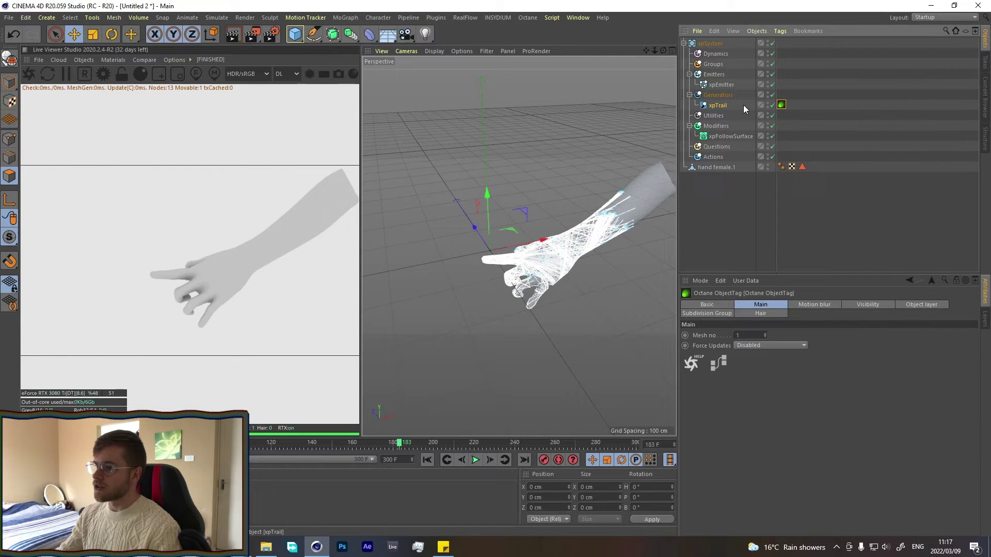
Enable Render As Hair in the tag's Hair settings and orbit to view the strands.
{"action": "left_click", "coordinate": [773, 314]}
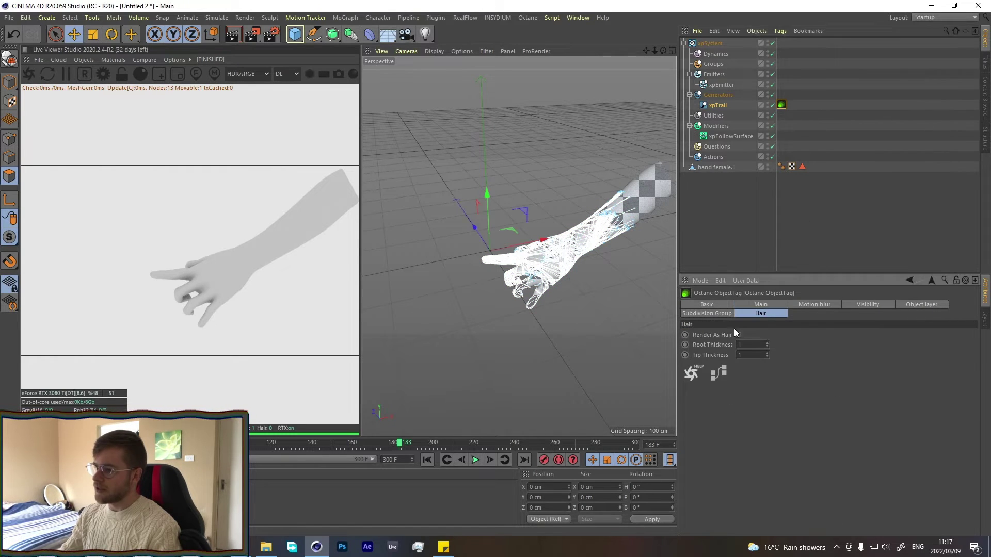
{"action": "left_click", "coordinate": [738, 335]}
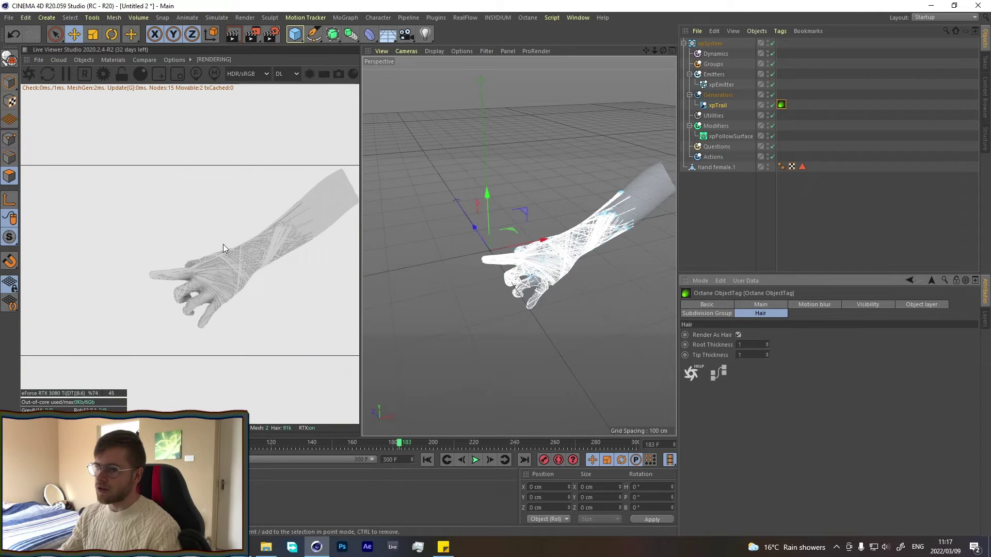
{"action": "scroll", "coordinate": [472, 274], "scroll_direction": "down", "scroll_amount": 10}
{"action": "scroll", "coordinate": [614, 177], "scroll_direction": "up", "scroll_amount": 10}
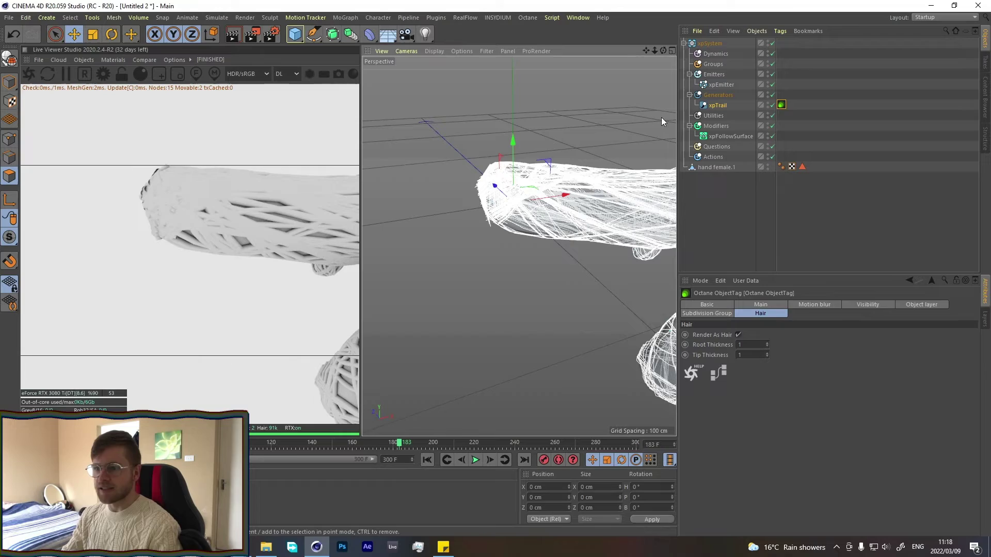
{"action": "left_click_drag", "start_coordinate": [597, 214], "coordinate": [564, 219], "text": "alt"}
{"action": "scroll", "coordinate": [564, 218], "scroll_direction": "up", "scroll_amount": 5}
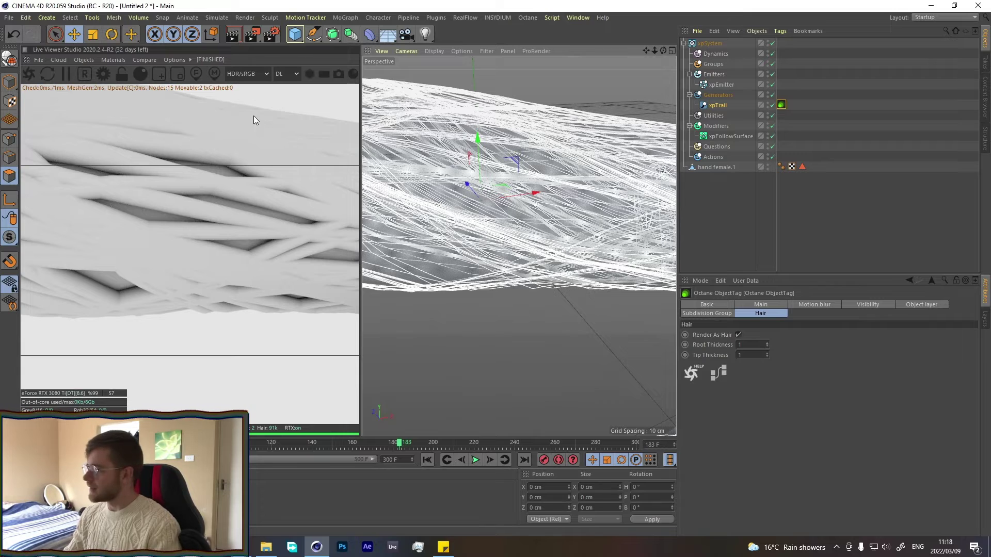
Set the hair Root Thickness and Tip Thickness both to 0.1.
{"action": "left_click", "coordinate": [756, 346]}
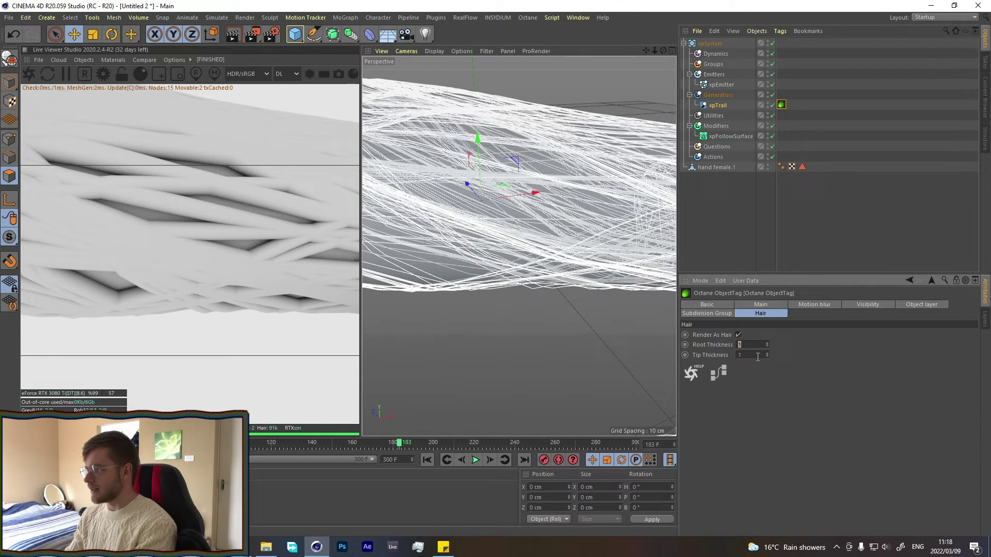
{"action": "type", "text": "0.1"}
{"action": "key", "text": "Tab"}
{"action": "type", "text": "0.1"}
{"action": "key", "text": "Return"}
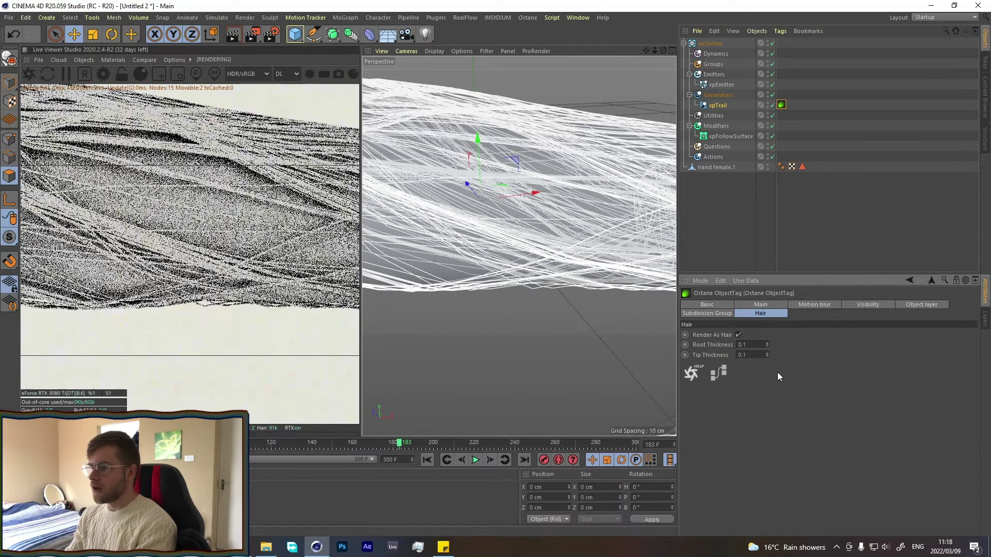
{"action": "scroll", "coordinate": [476, 232], "scroll_direction": "down", "scroll_amount": 5}
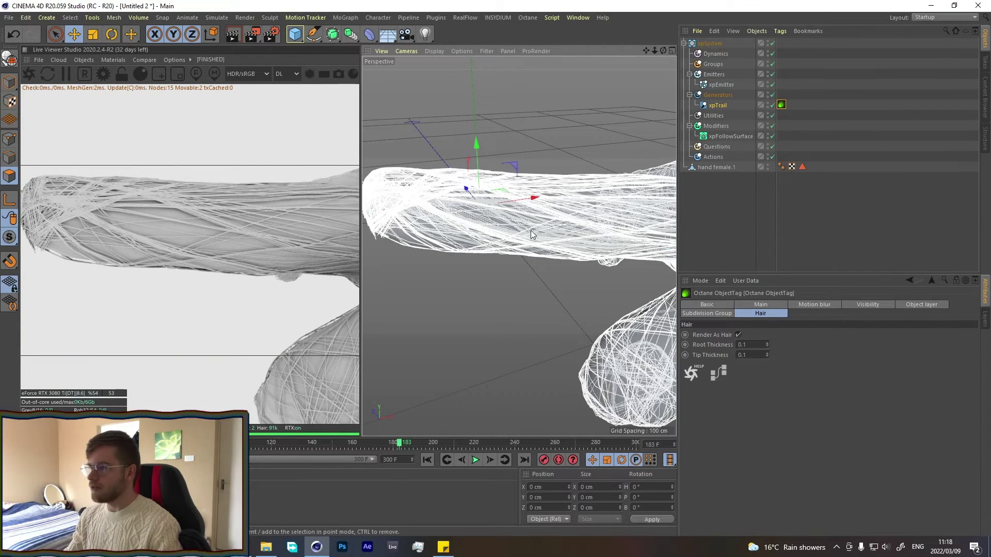
{"action": "left_click_drag", "start_coordinate": [418, 209], "coordinate": [216, 189], "text": "alt"}
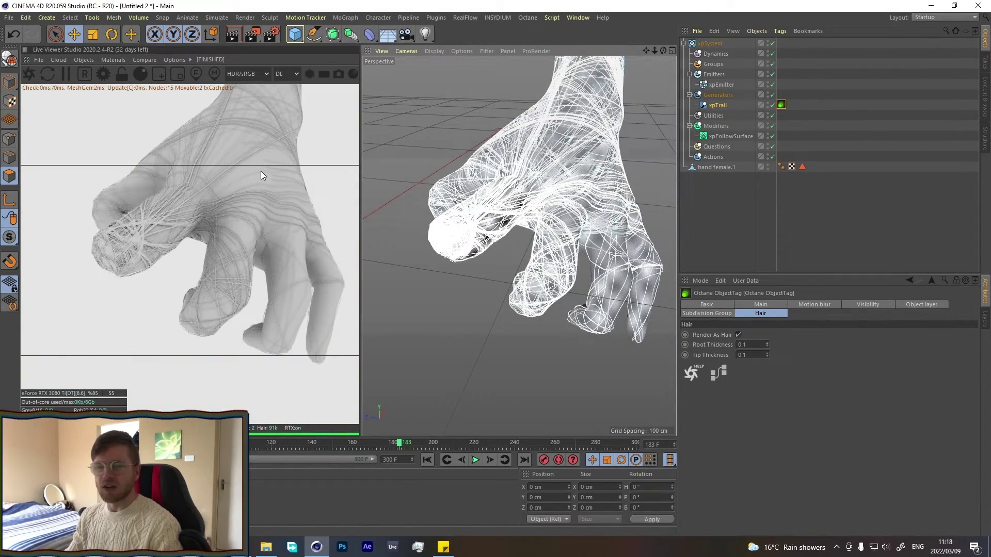
Try a root thickness of 2, then return the thickness to 0.1 and inspect the hair.
{"action": "double_click", "coordinate": [743, 345]}
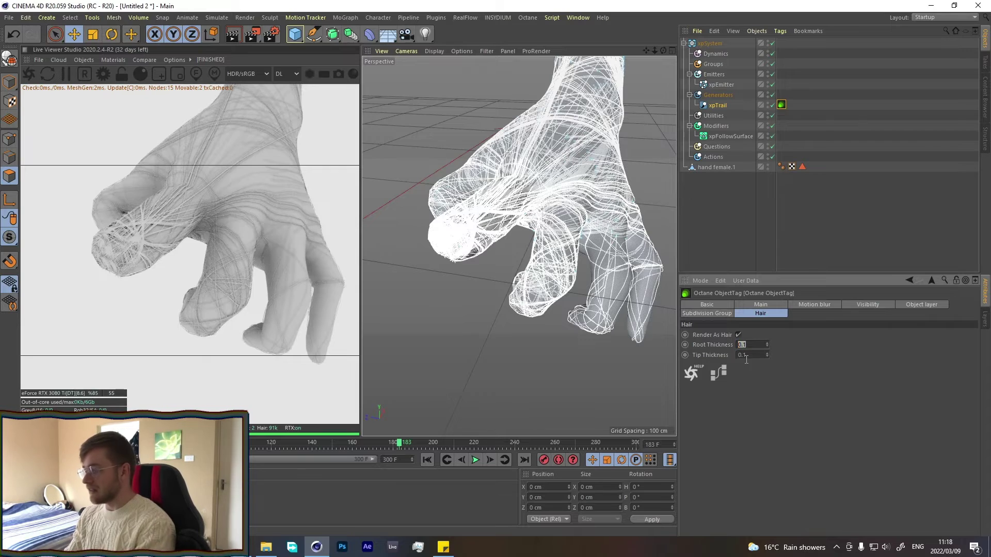
{"action": "type", "text": "2"}
{"action": "key", "text": "Tab"}
{"action": "type", "text": "2"}
{"action": "key", "text": "Return"}
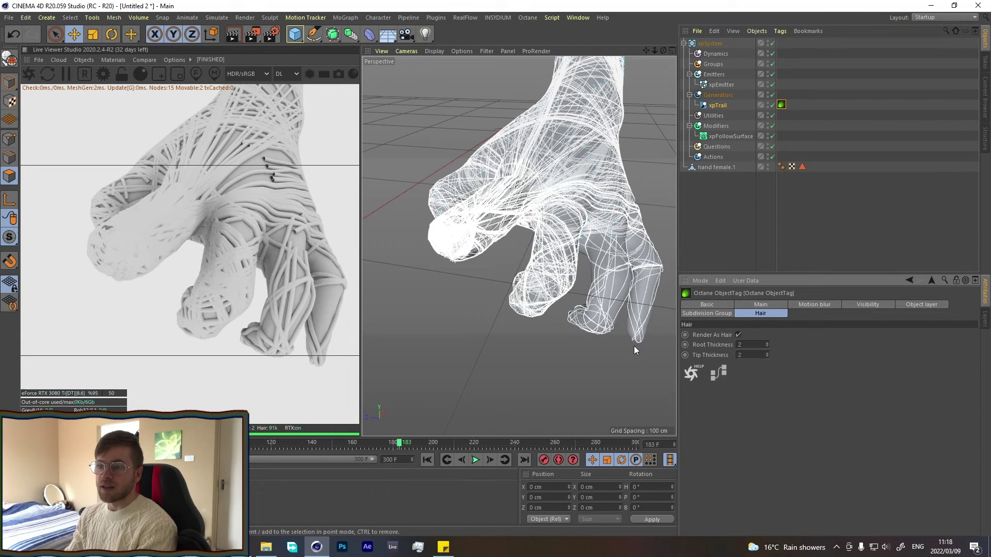
{"action": "key", "text": "Return"}
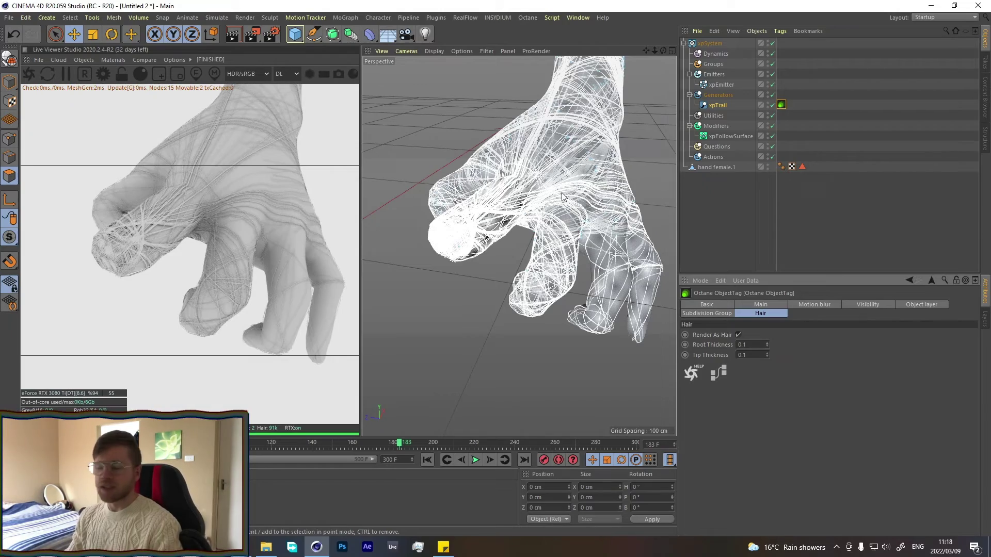
{"action": "left_click_drag", "start_coordinate": [562, 196], "coordinate": [578, 213], "text": "alt"}
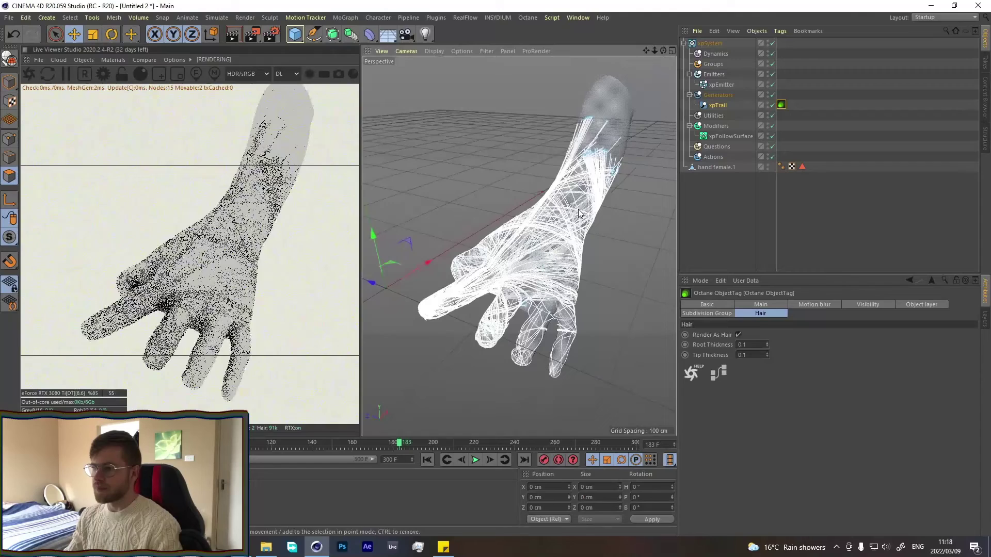
Hide the hand female.1 mesh, replay the trails from frame 0, and pause near frame 115.
{"action": "left_click", "coordinate": [768, 166]}
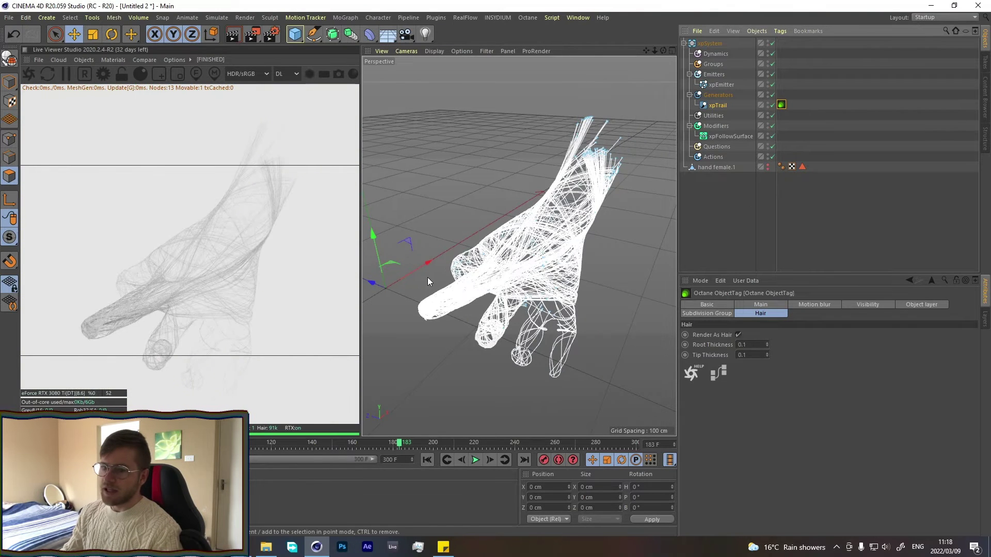
{"action": "left_click", "coordinate": [427, 459]}
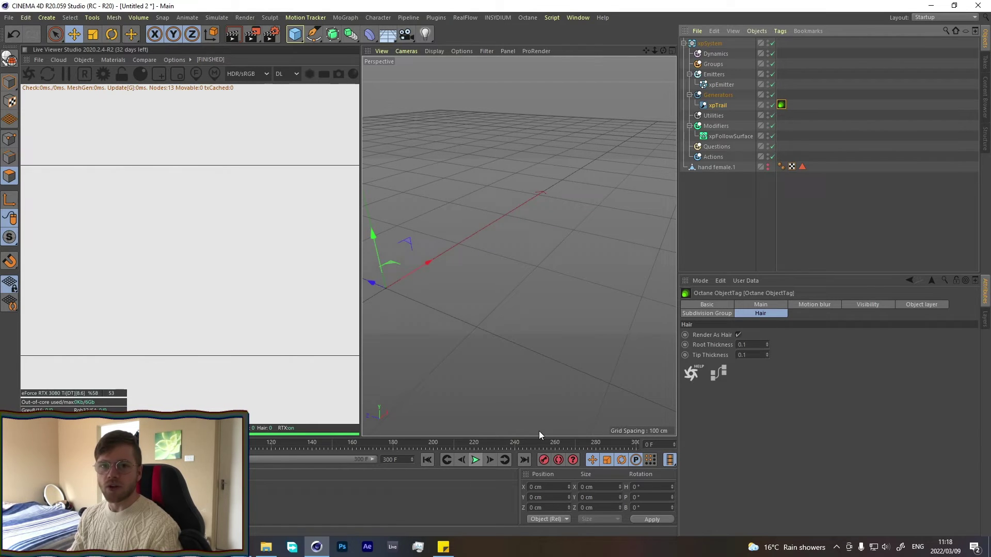
{"action": "left_click", "coordinate": [474, 461]}
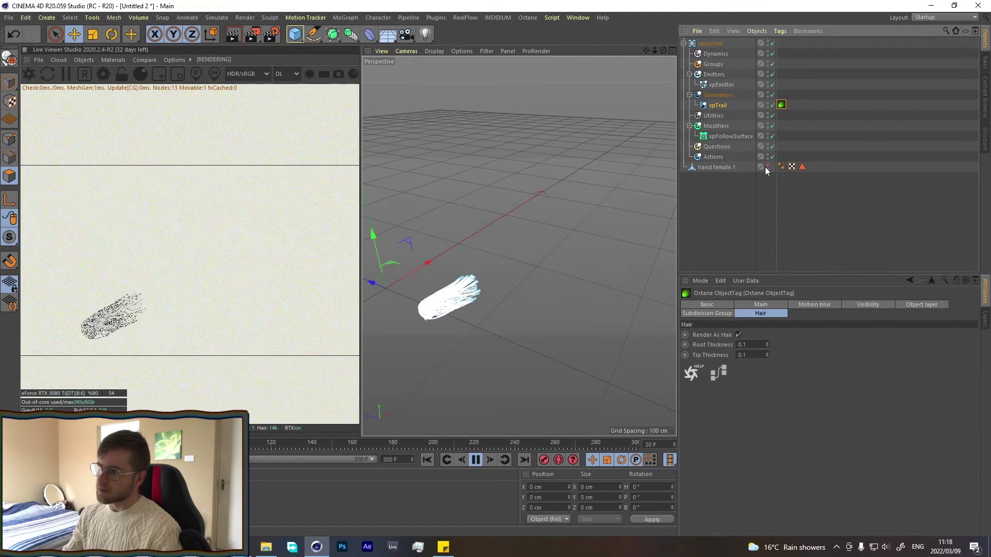
{"action": "left_click", "coordinate": [475, 460]}
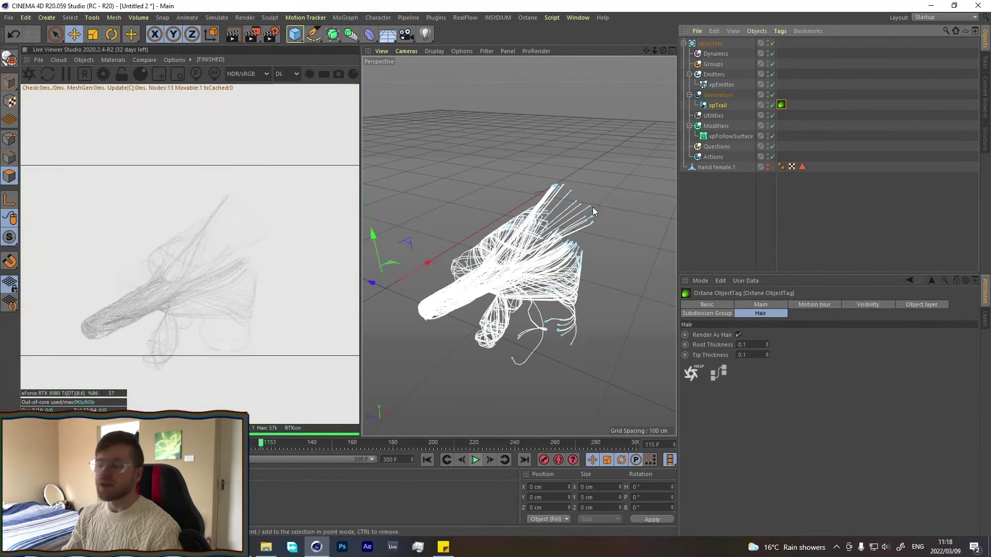
Switch to Finger Connection.c4d, restart the Live Viewer, disable Volume, and play through to frame 180.
{"action": "left_click", "coordinate": [583, 18]}
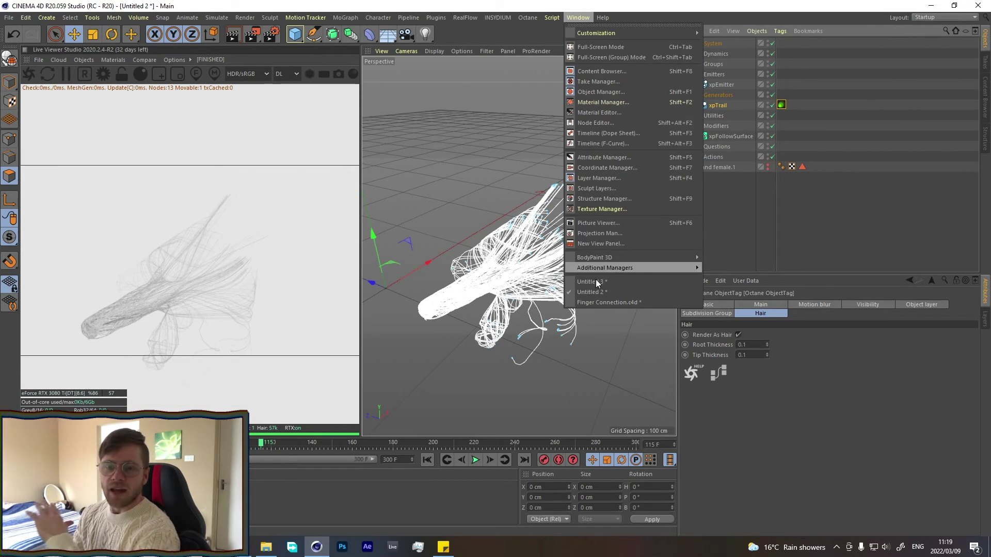
{"action": "left_click", "coordinate": [593, 292]}
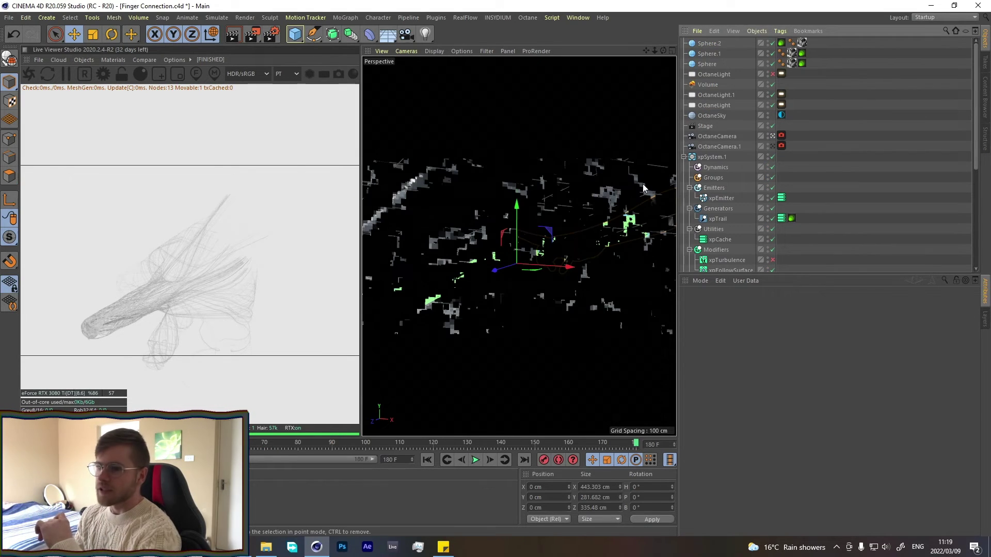
{"action": "left_click", "coordinate": [28, 74]}
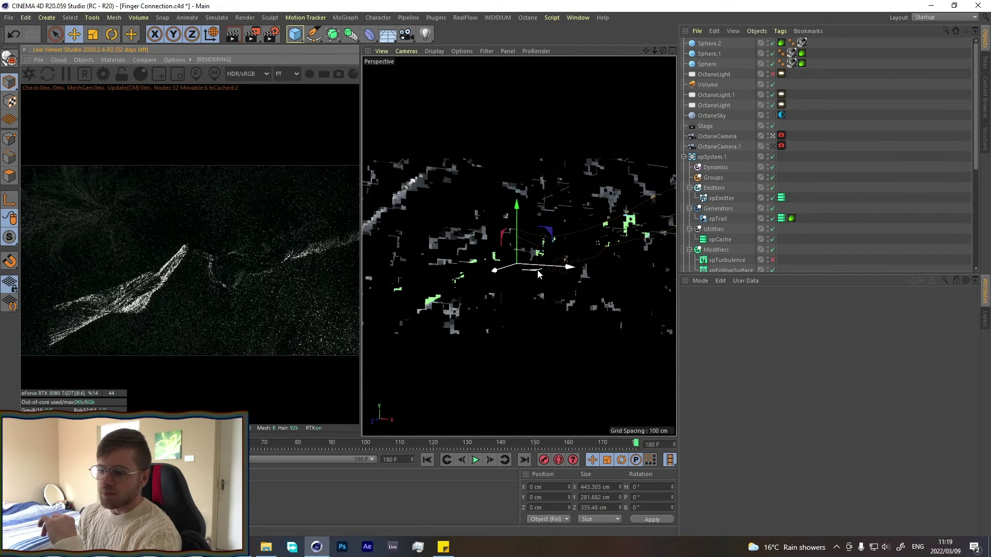
{"action": "left_click", "coordinate": [772, 84]}
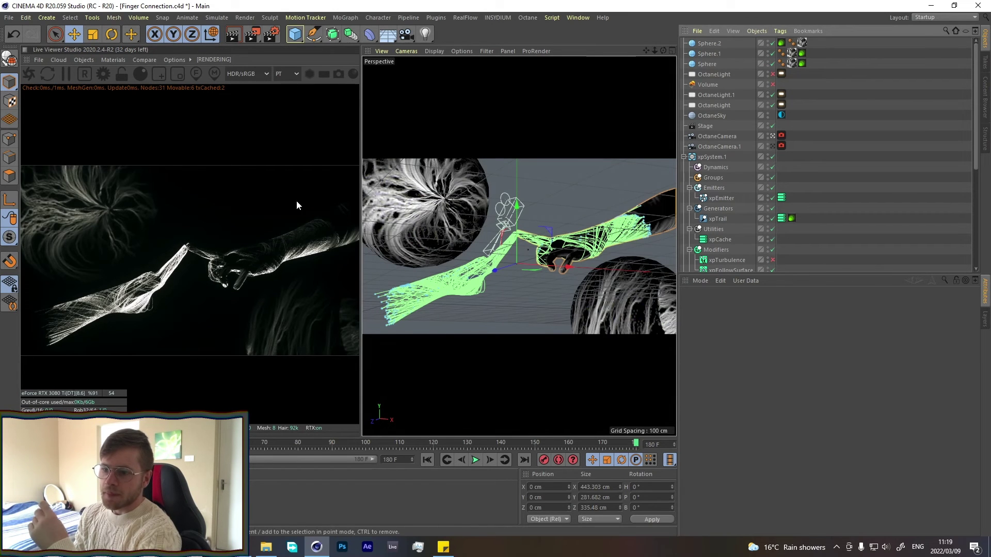
{"action": "left_click", "coordinate": [475, 459]}
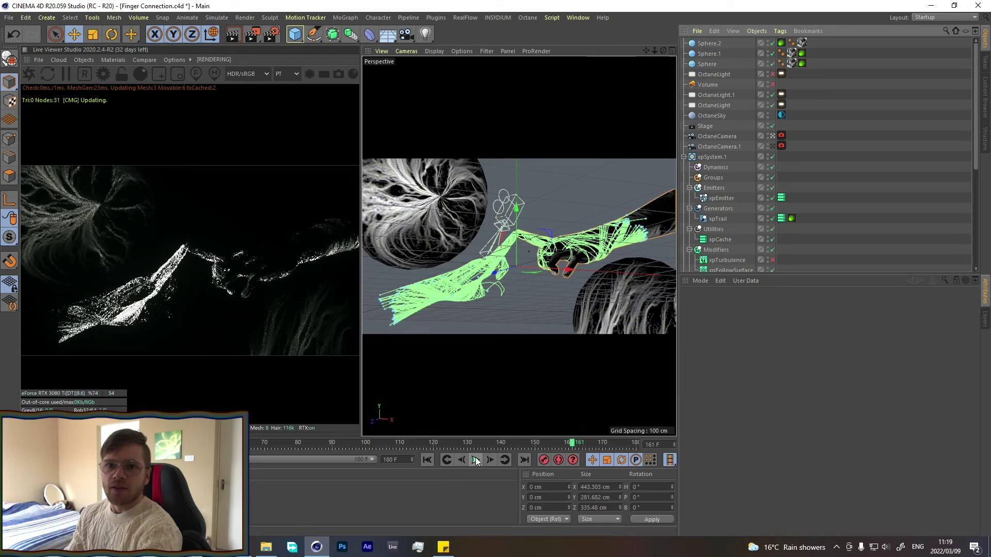
{"action": "left_click_drag", "start_coordinate": [572, 443], "coordinate": [682, 438]}
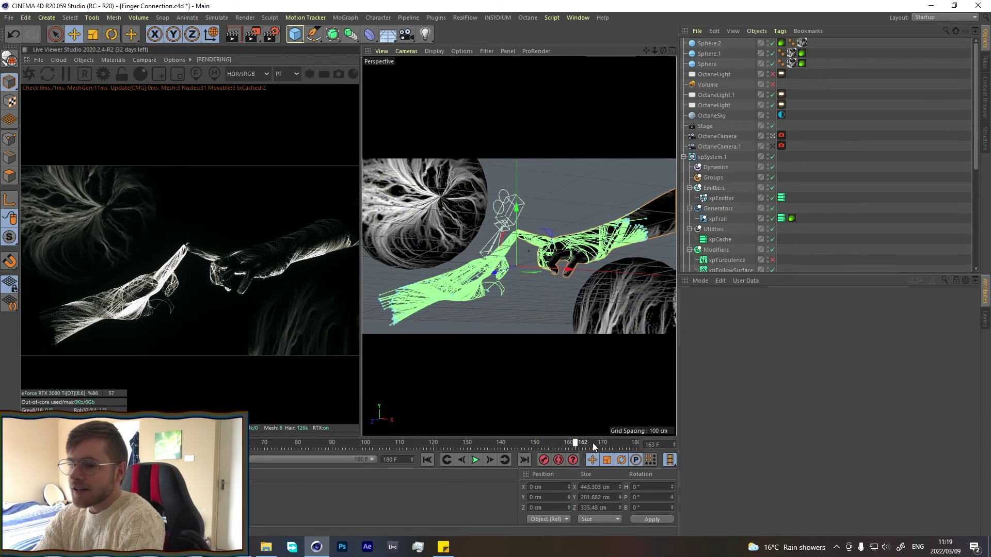